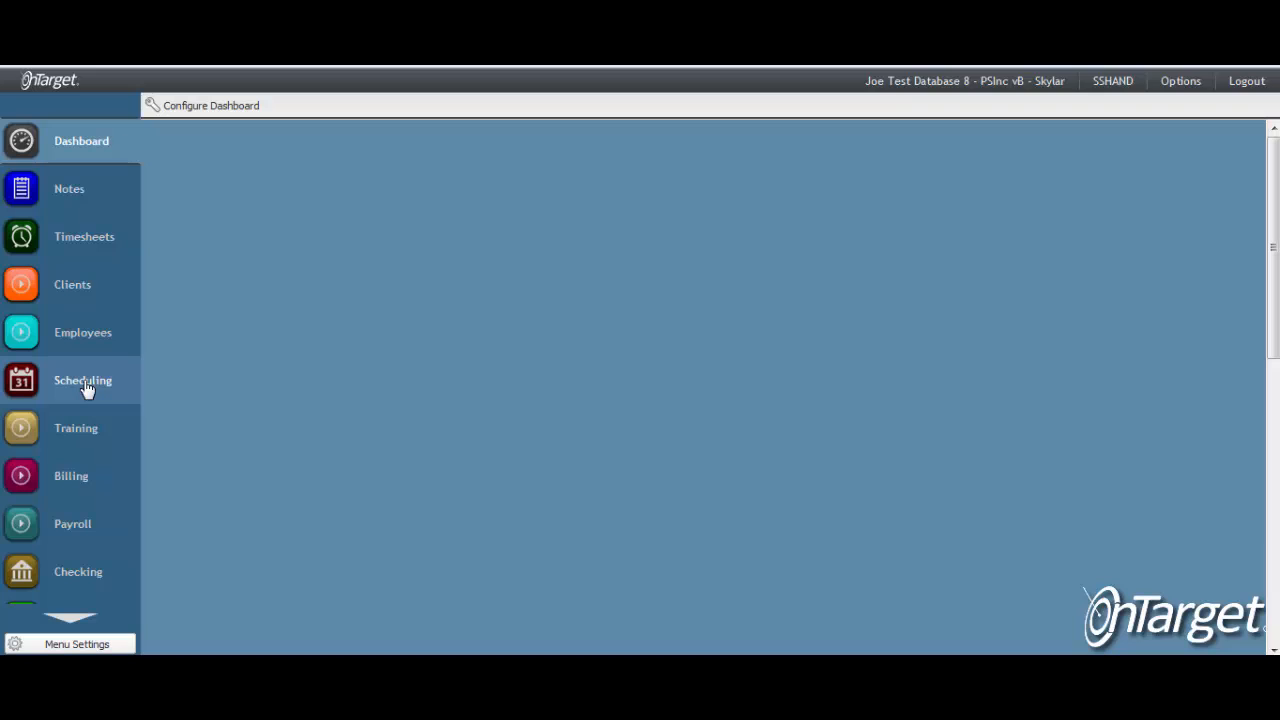
# Open the scheduling grid and set its date range filter from 01/01/2016 to 03/23/2016.
pyautogui.click(42, 398)
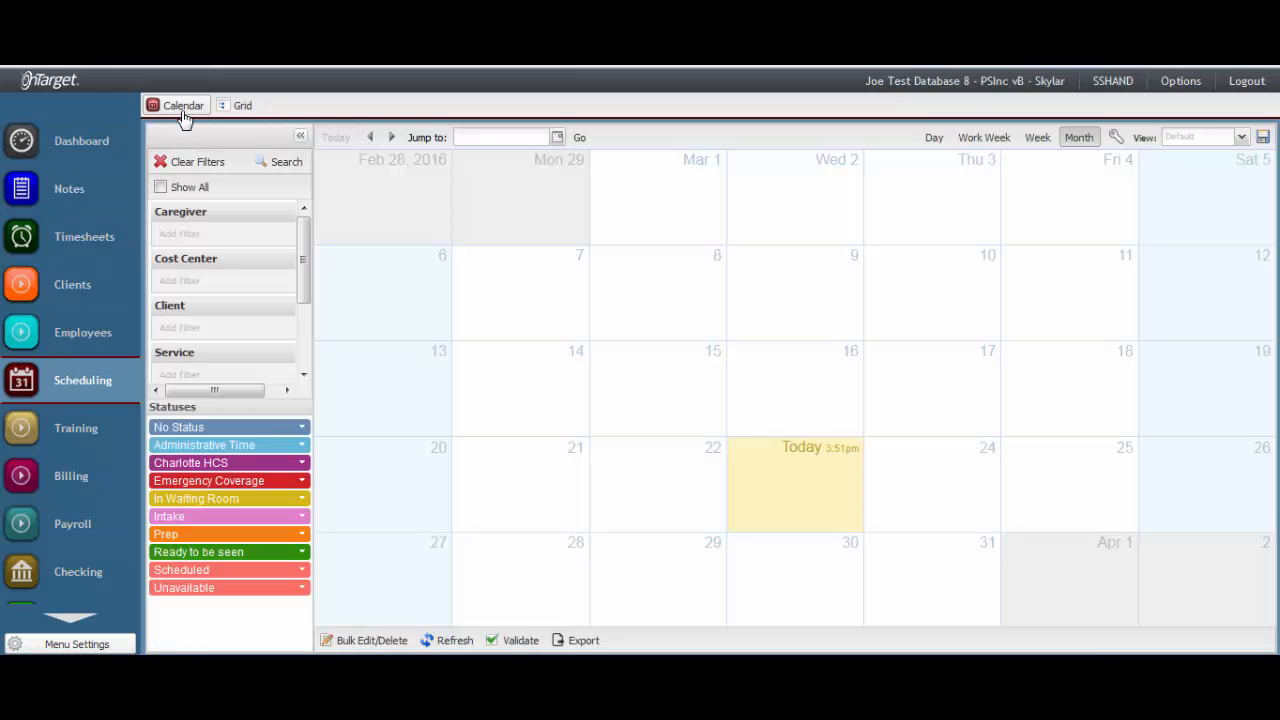
pyautogui.click(242, 107)
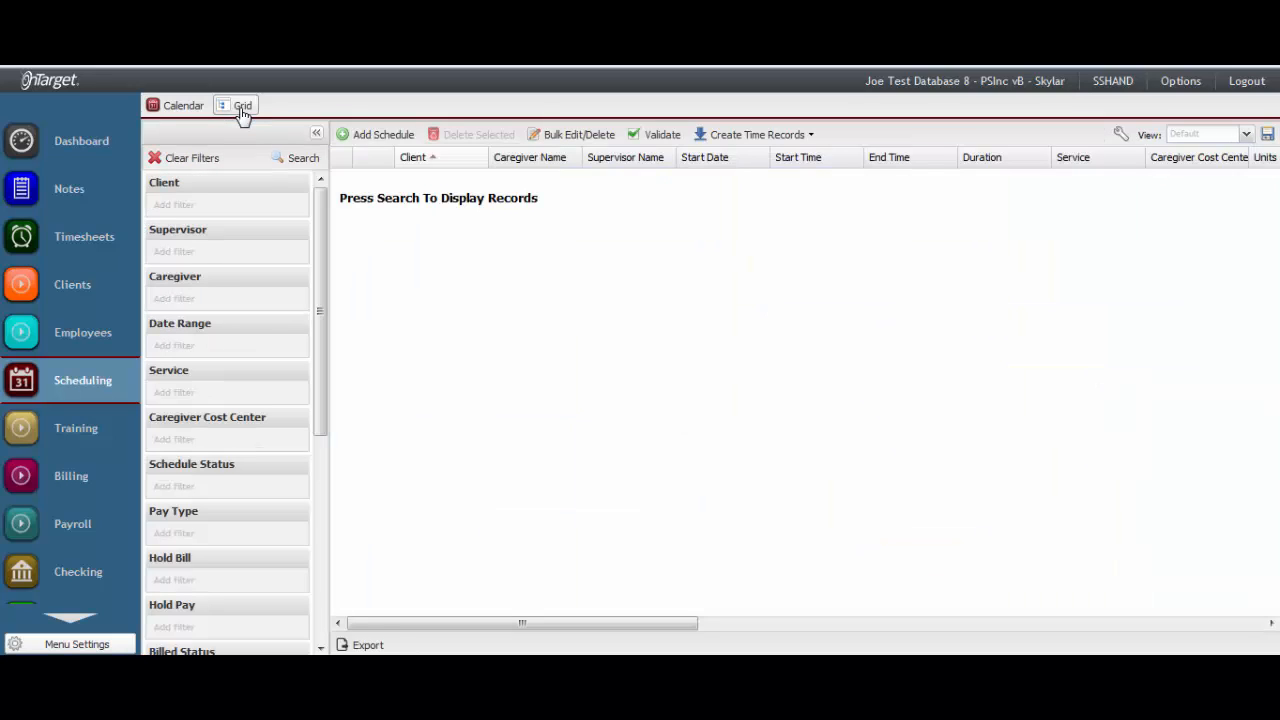
pyautogui.click(197, 346)
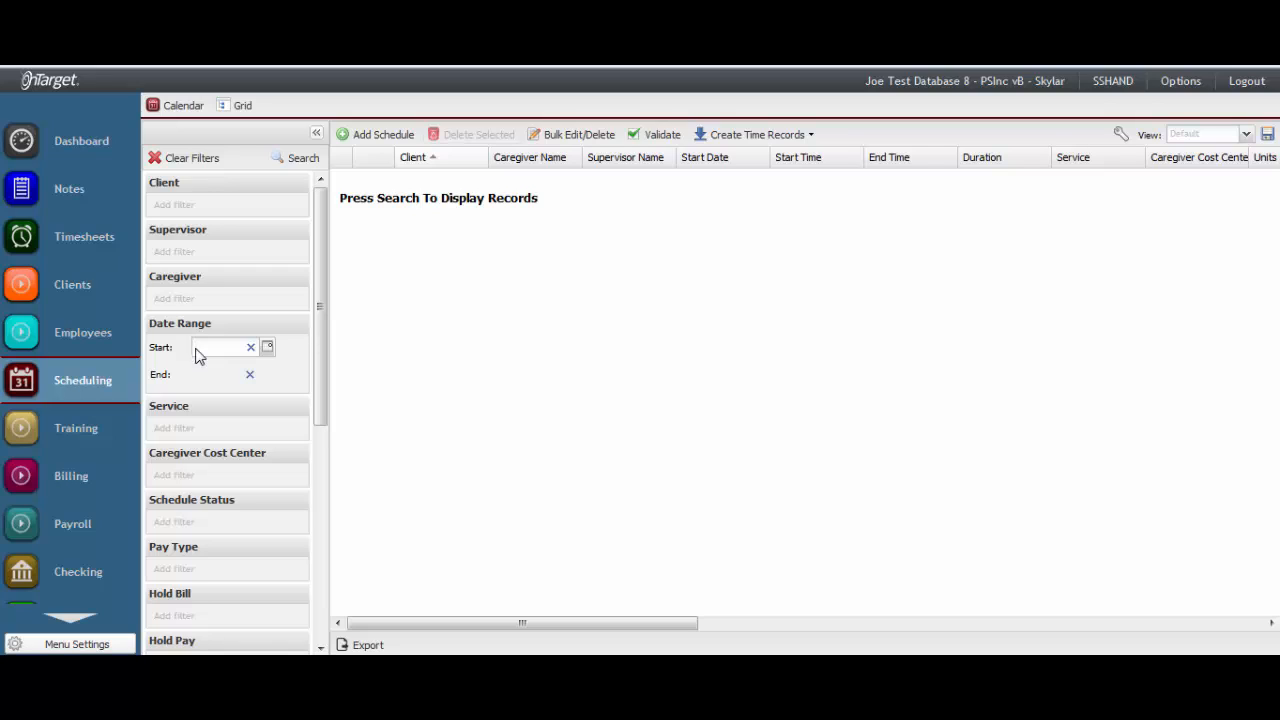
pyautogui.write('01/01/2016')
pyautogui.press('Tab')
pyautogui.write('03/23/2016')
pyautogui.press('Tab')
# Set the Imported filter to No, leaving Schedule Status unfiltered, and search for the matching schedules.
pyautogui.moveTo(320, 403); pyautogui.dragTo(323, 549)
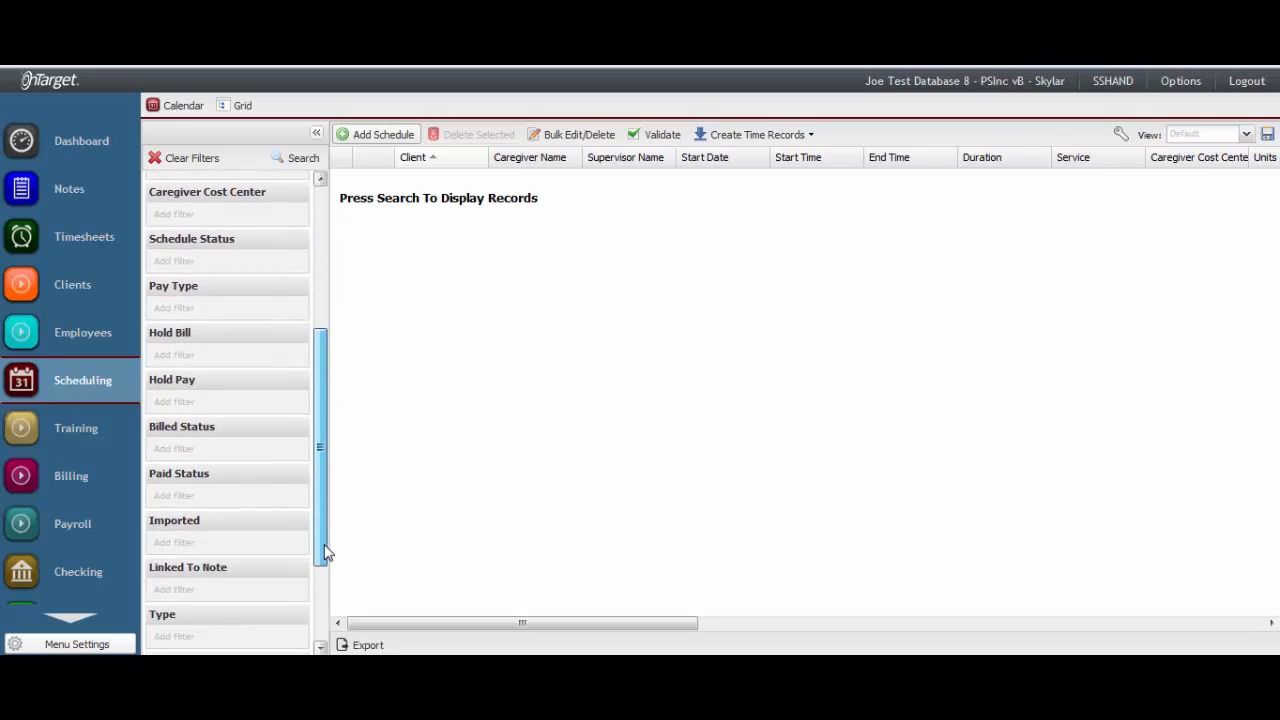
pyautogui.click(285, 551)
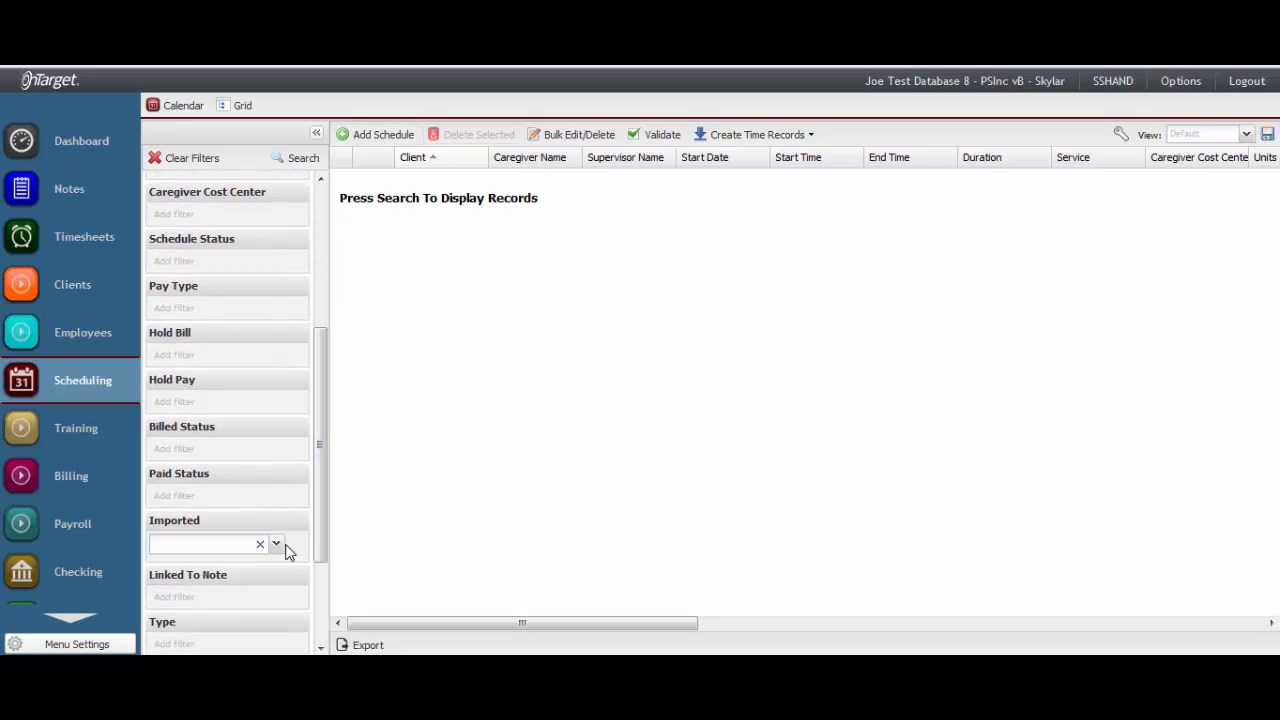
pyautogui.click(276, 543)
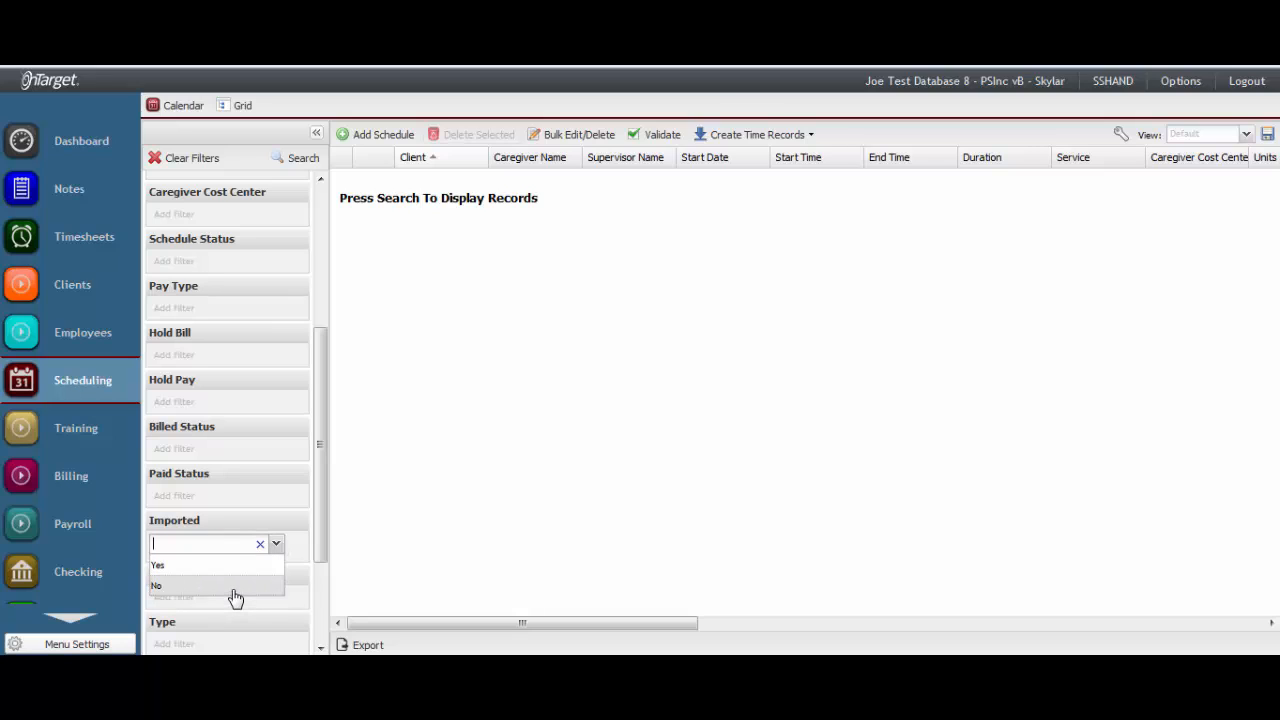
pyautogui.click(233, 592)
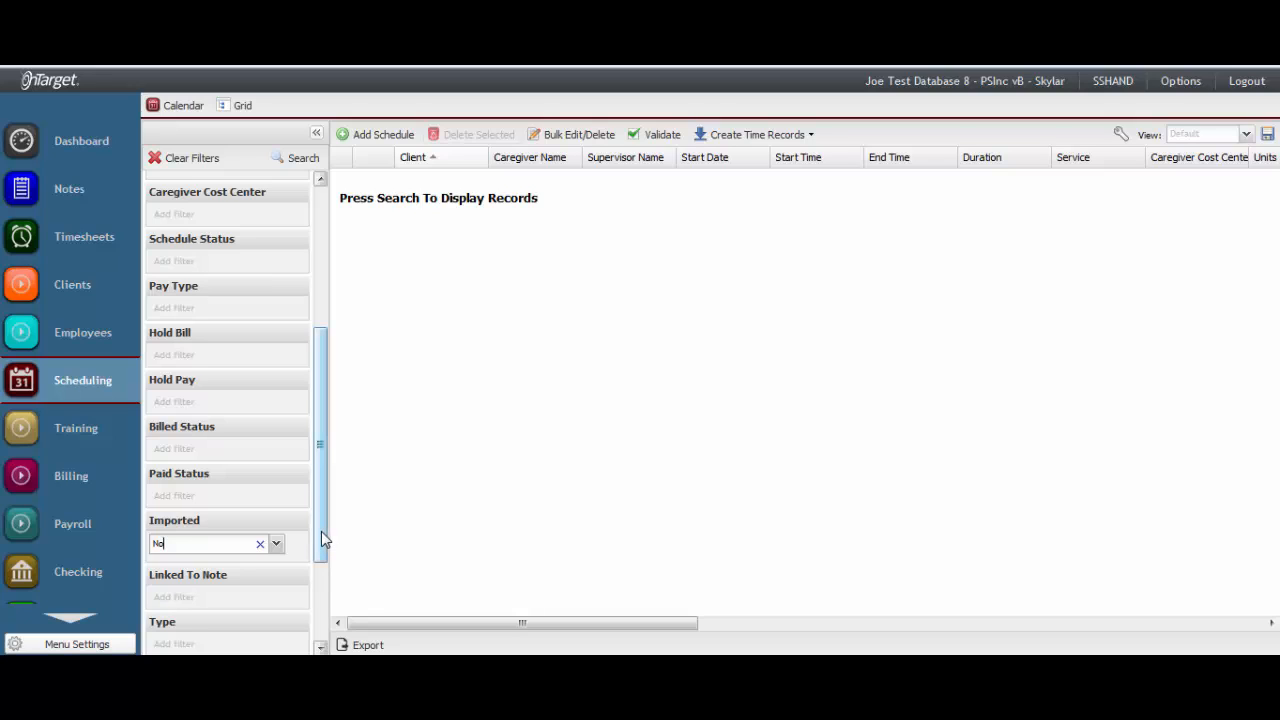
pyautogui.moveTo(321, 531); pyautogui.dragTo(329, 428)
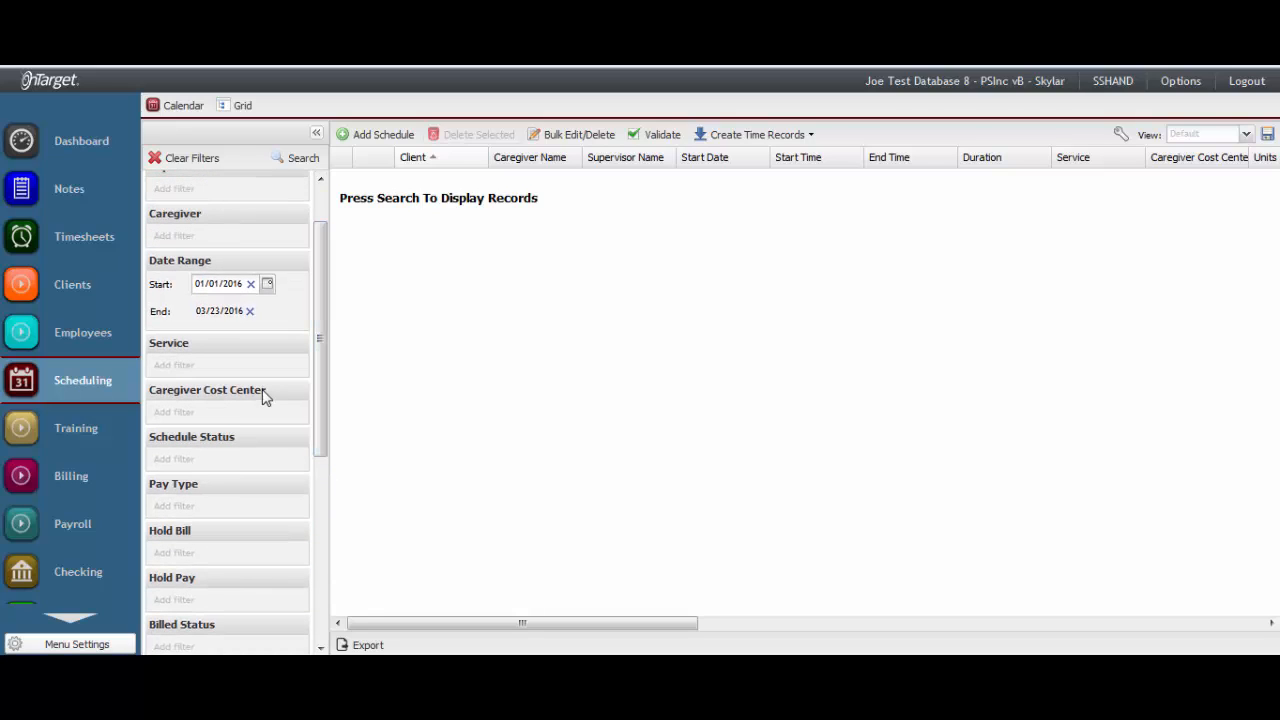
pyautogui.click(274, 458)
pyautogui.moveTo(322, 437); pyautogui.dragTo(320, 360)
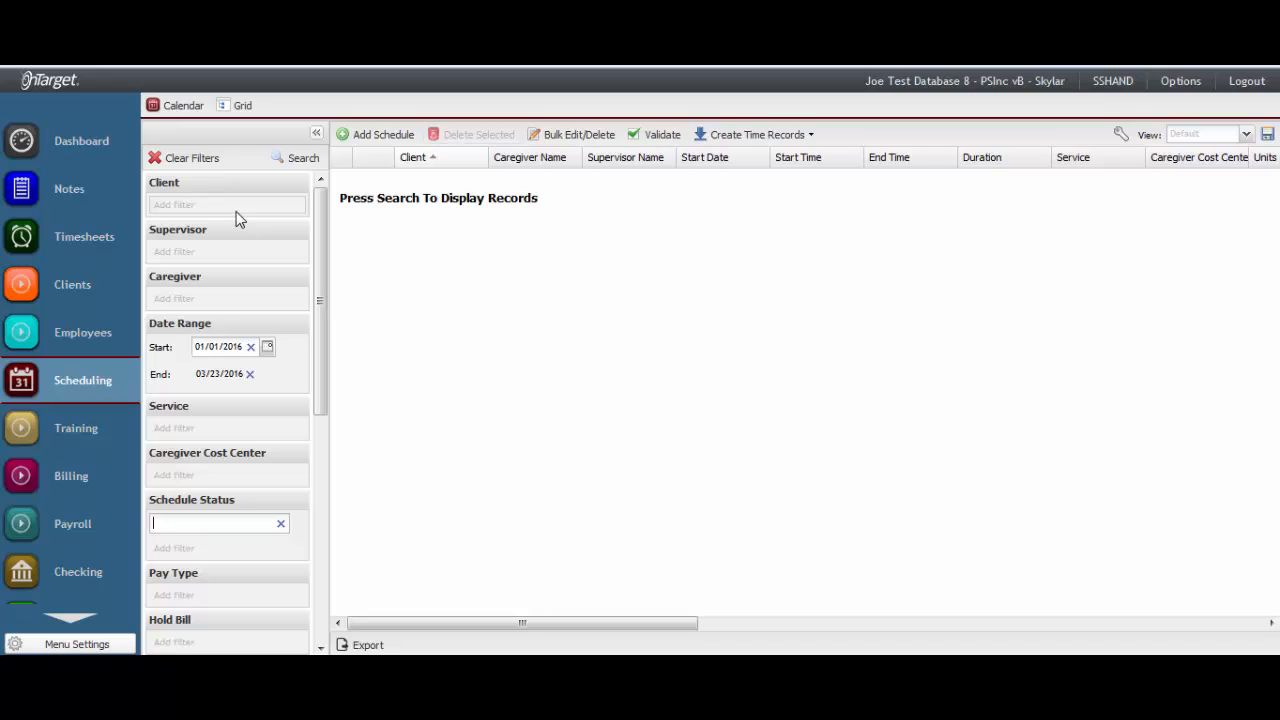
pyautogui.click(303, 159)
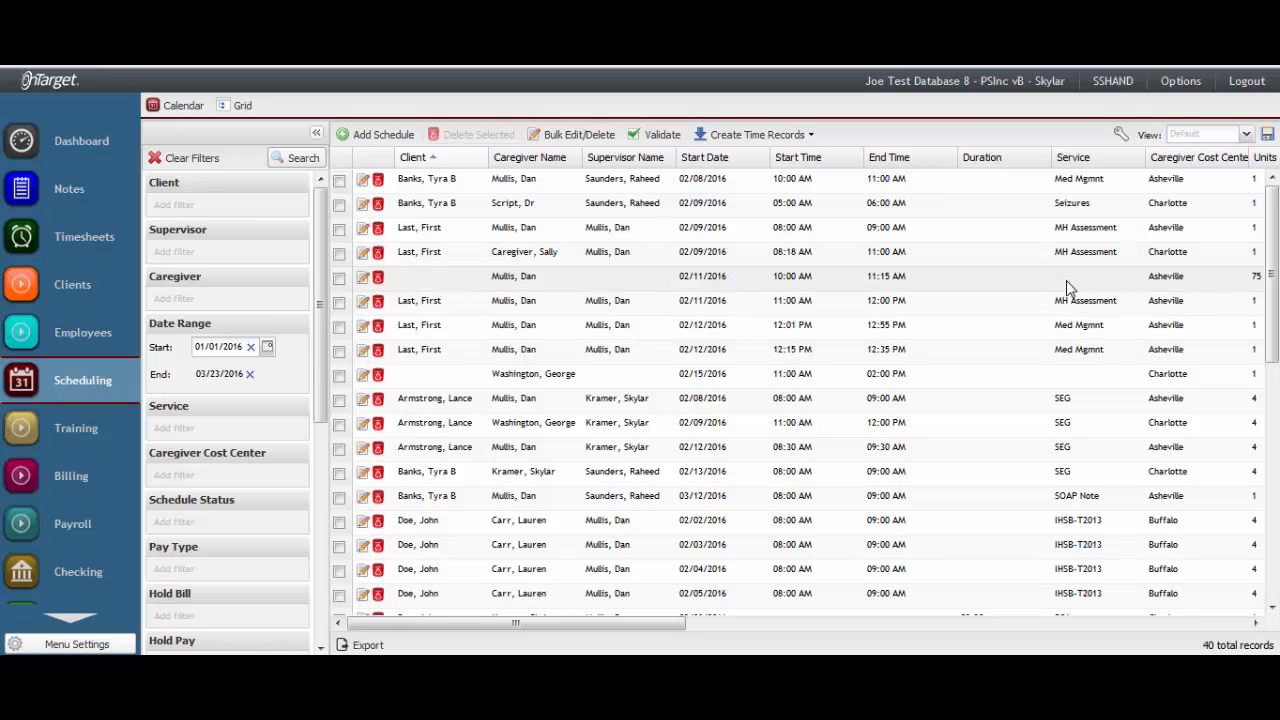
# Set the Type filter to Billable and search the schedules again.
pyautogui.moveTo(655, 624); pyautogui.dragTo(1224, 655)
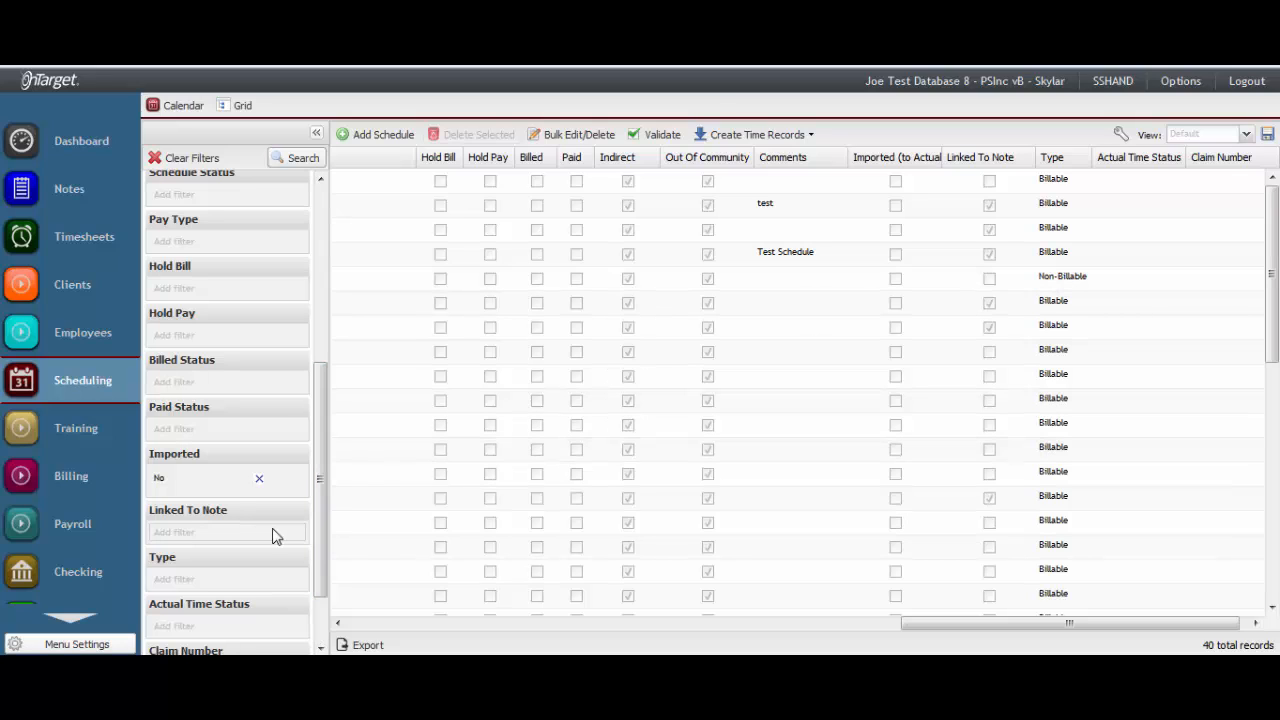
pyautogui.click(279, 590)
pyautogui.click(210, 605)
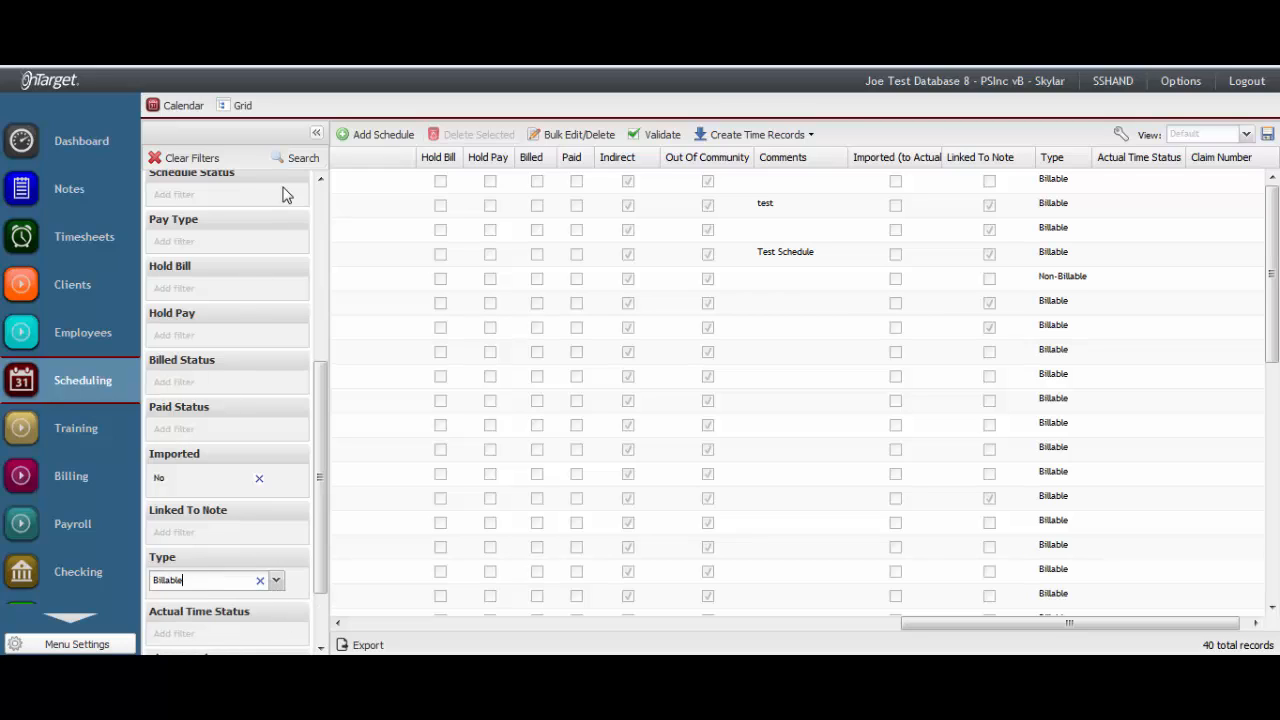
pyautogui.click(297, 166)
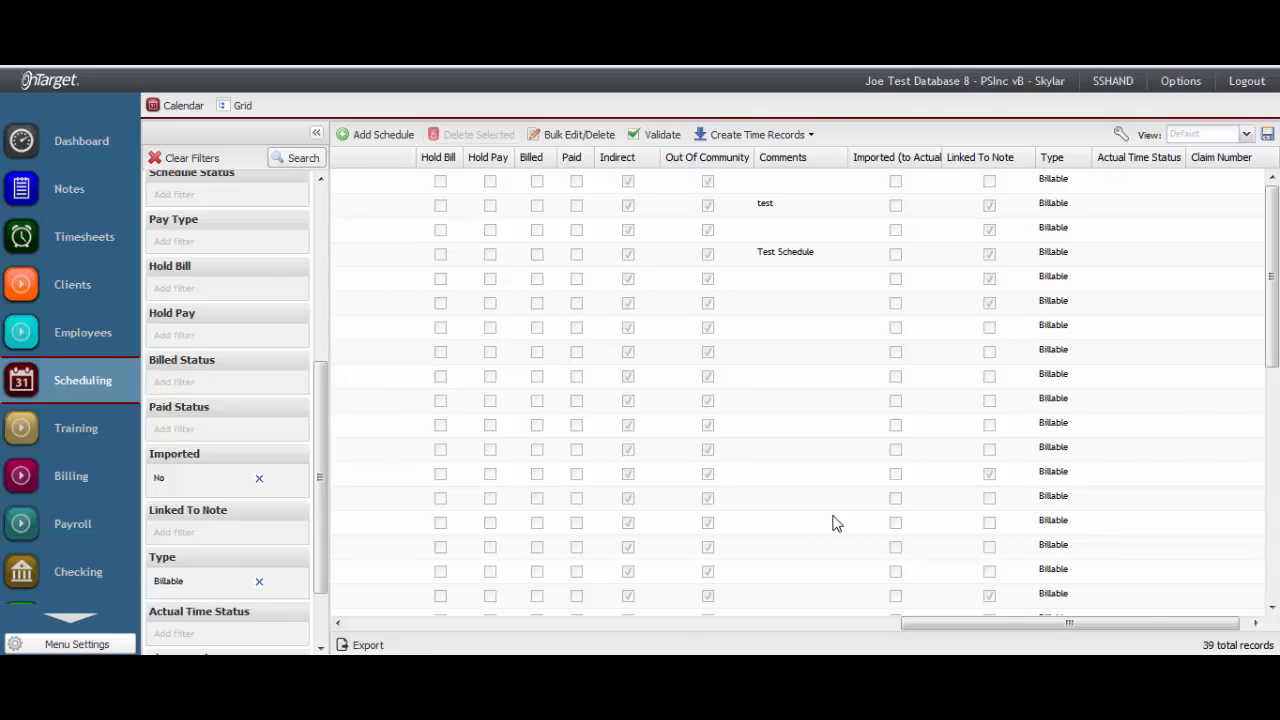
# Save the current filters as a new view named "Billing from Schedule-Step 1".
pyautogui.moveTo(963, 623); pyautogui.dragTo(410, 632)
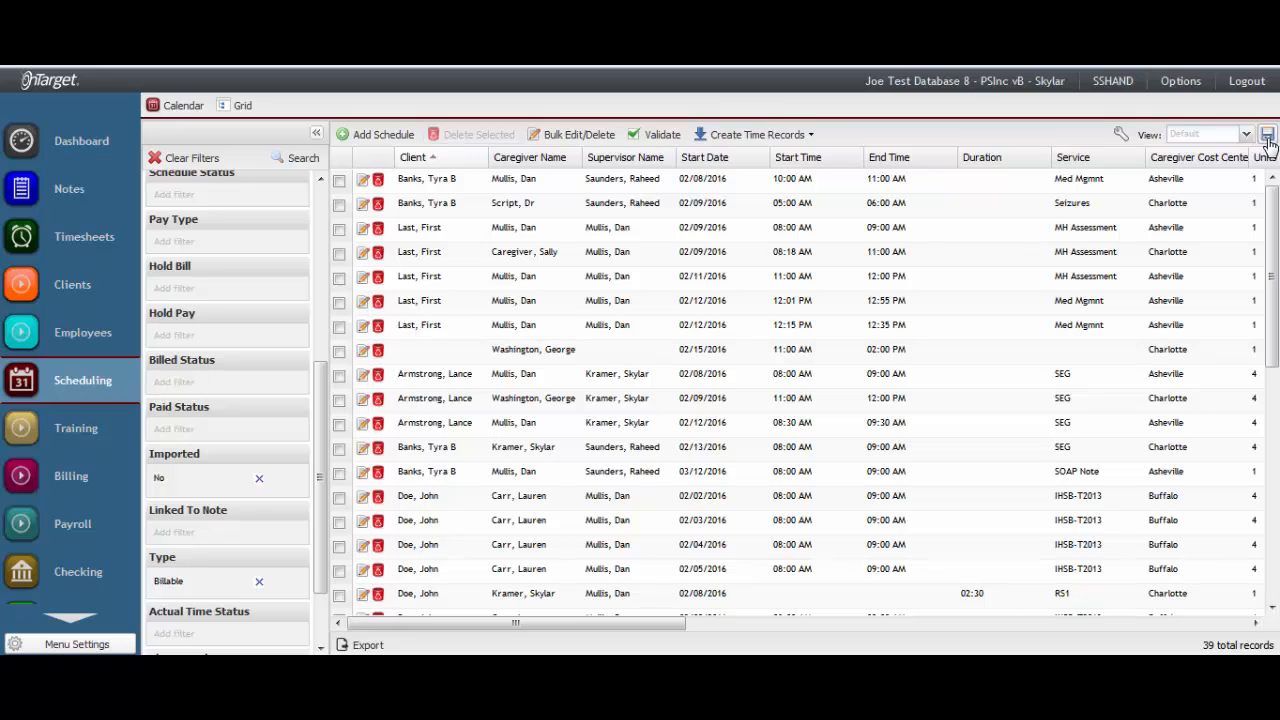
pyautogui.click(1267, 137)
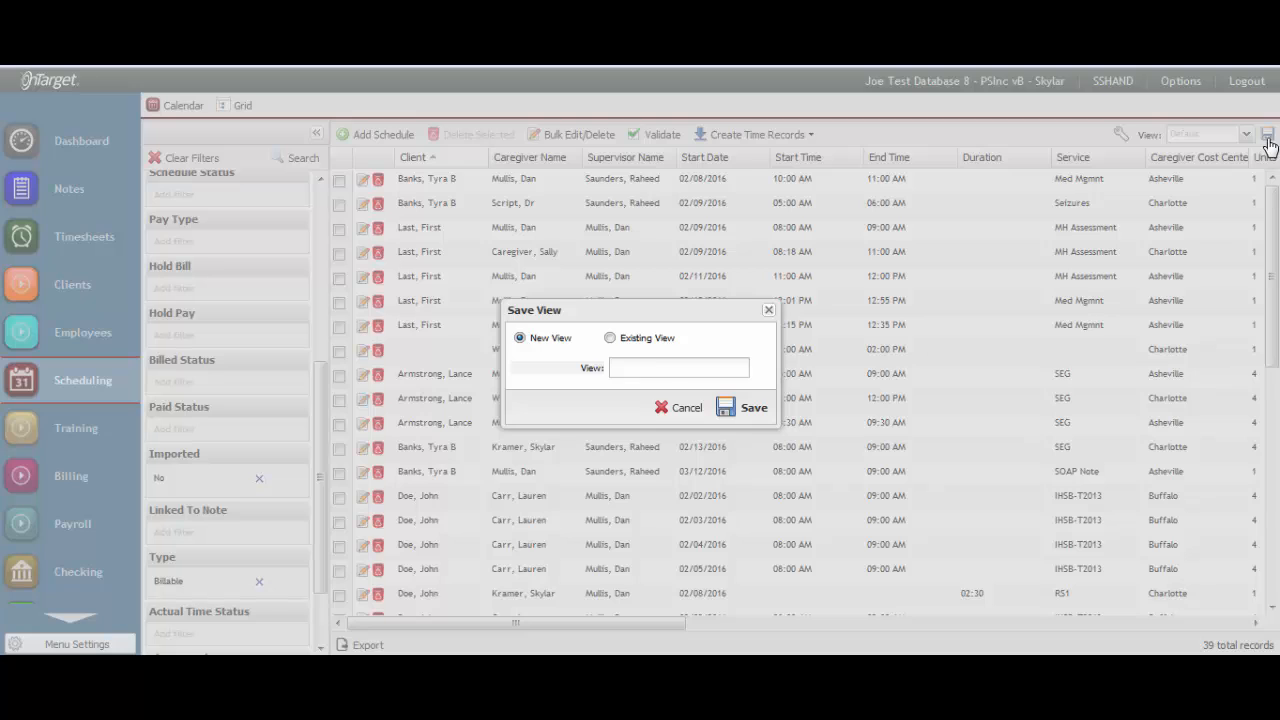
pyautogui.click(654, 367)
pyautogui.write('Billing fr')
pyautogui.write('om Schedule')
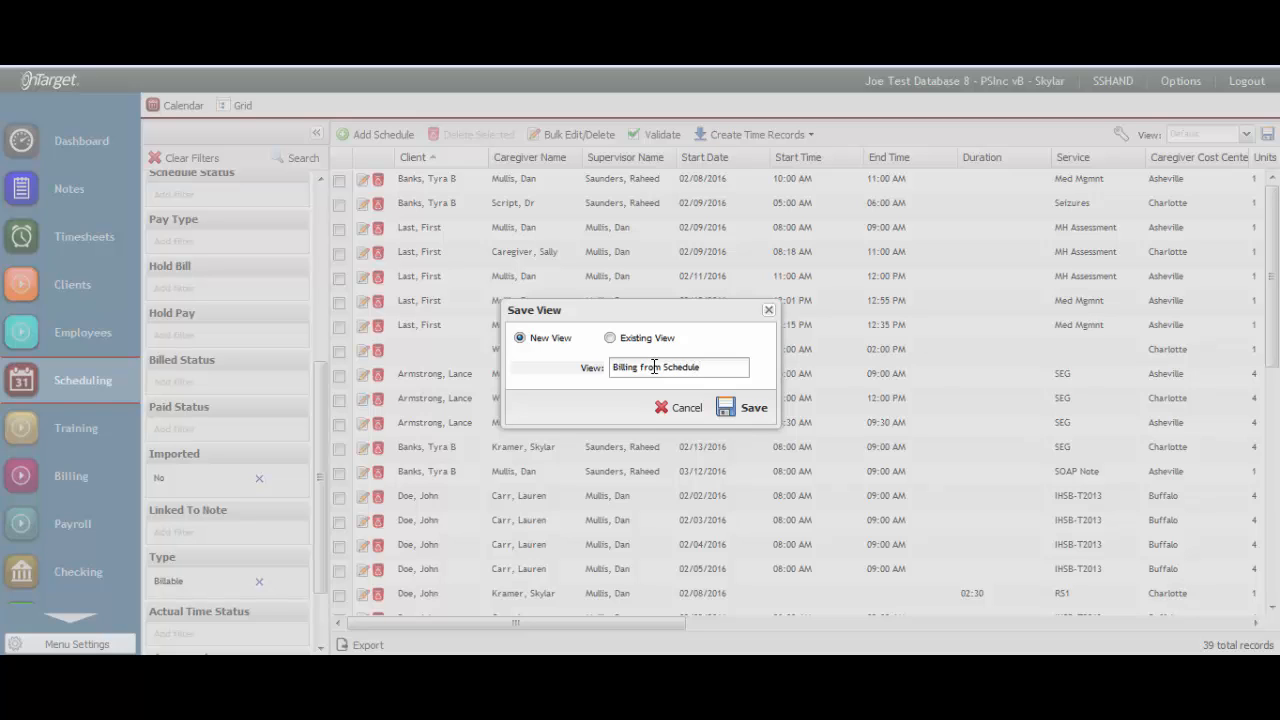
pyautogui.write('-Step 1')
pyautogui.press('Return')
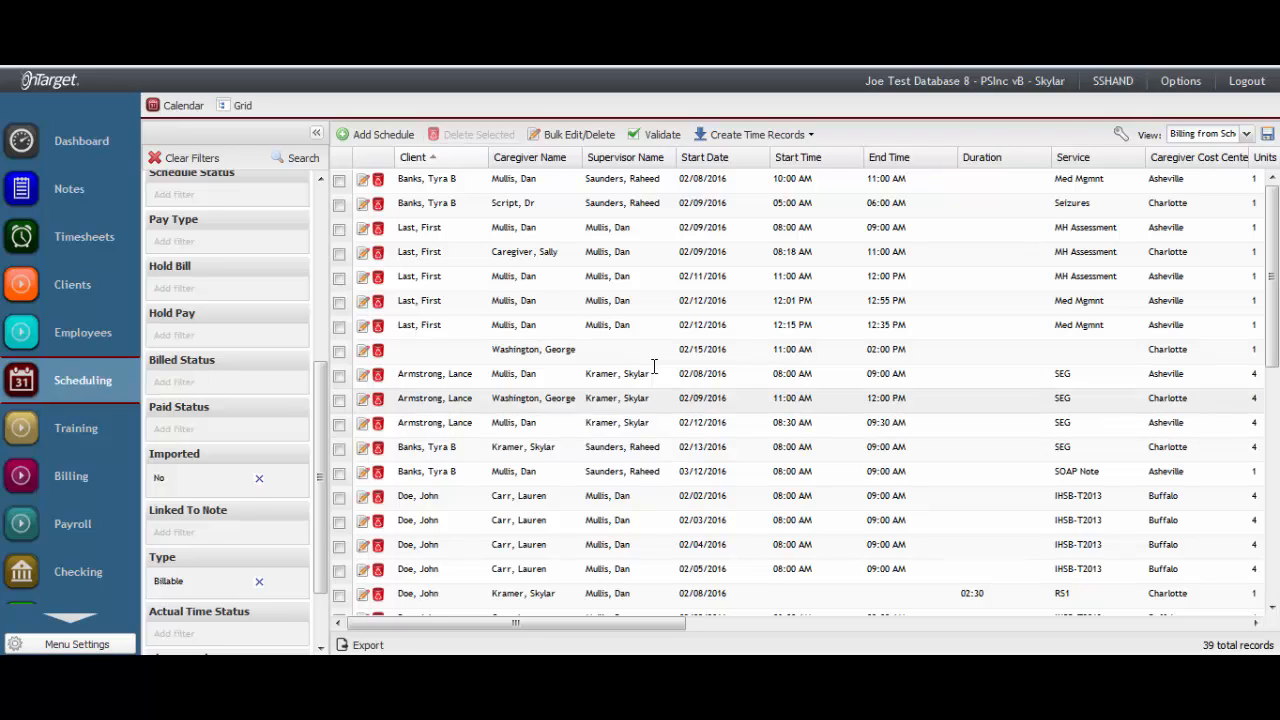
# Switch the grid to the System Default view and back to the saved Billing from Schedule-Step 1 view.
pyautogui.hotkey('alt', 'Down')
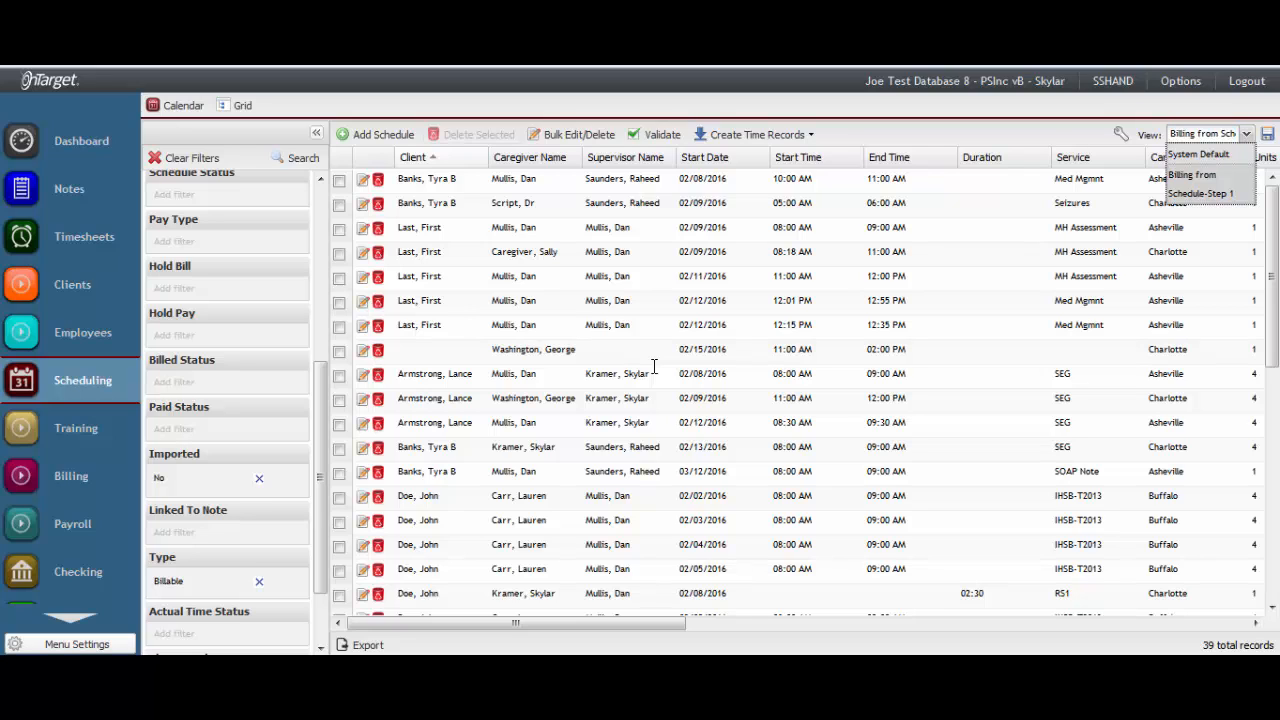
pyautogui.press('Return')
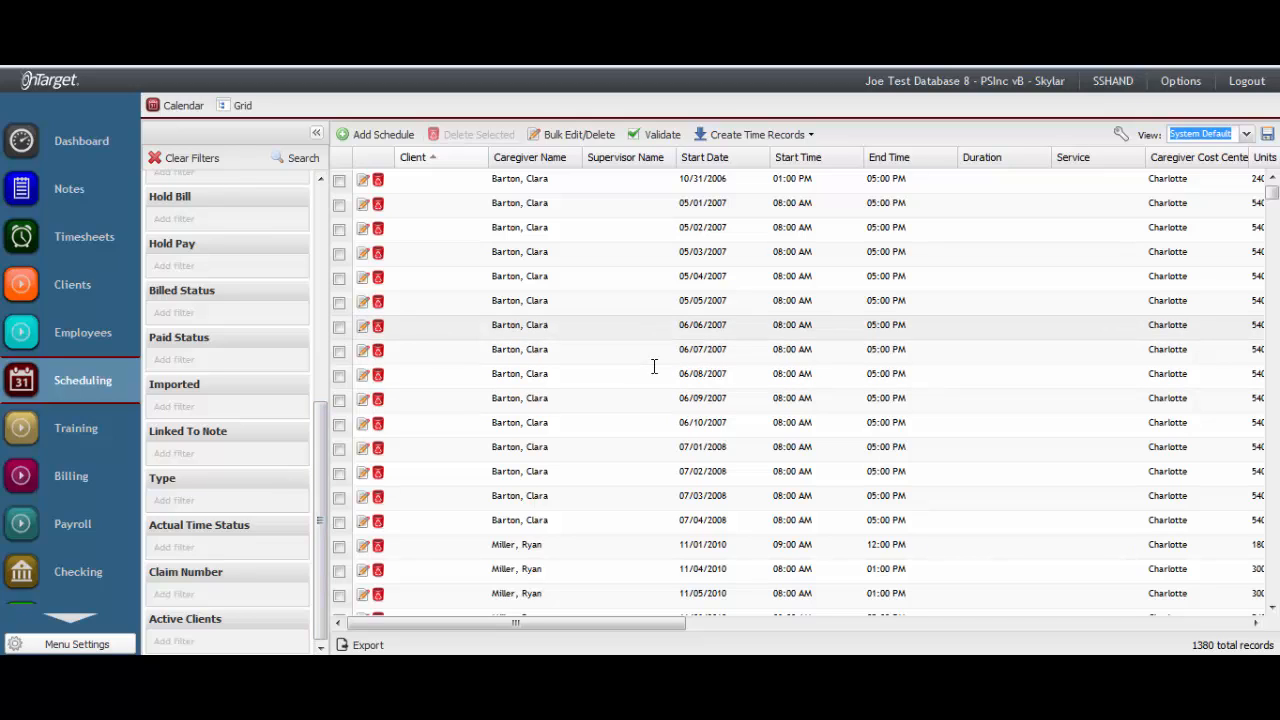
pyautogui.hotkey('alt', 'Down')
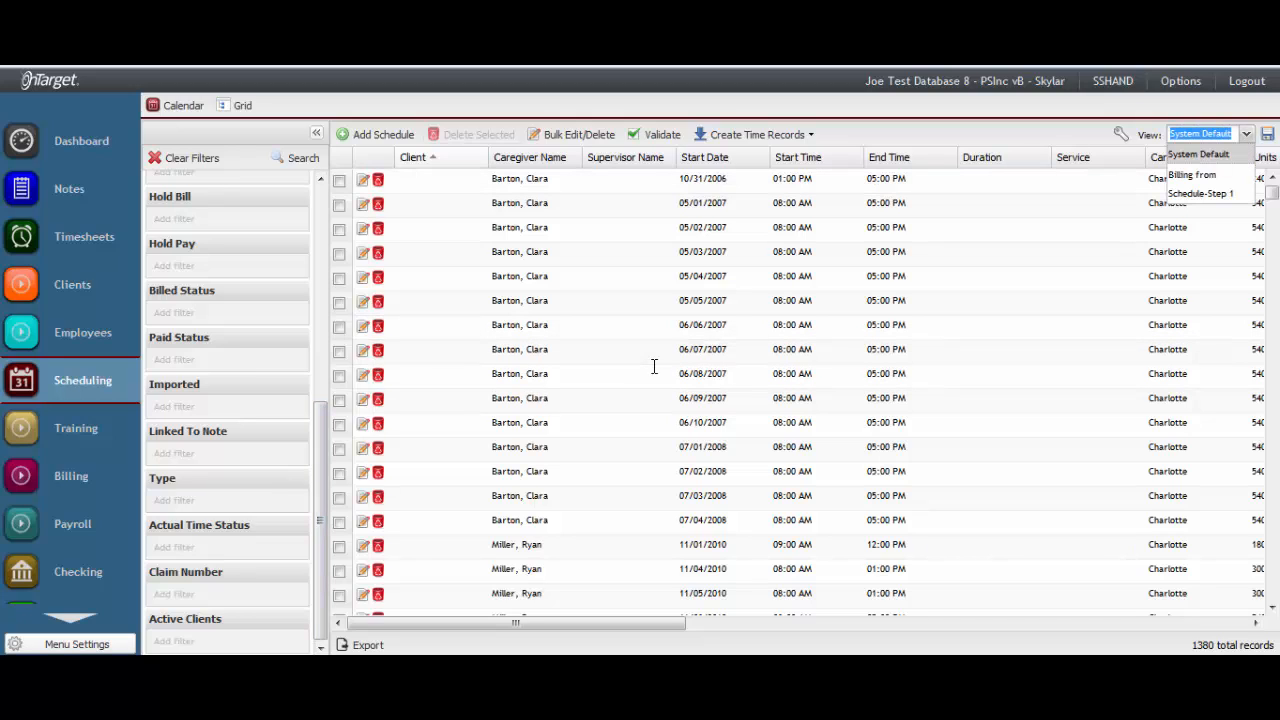
pyautogui.press('Tab')
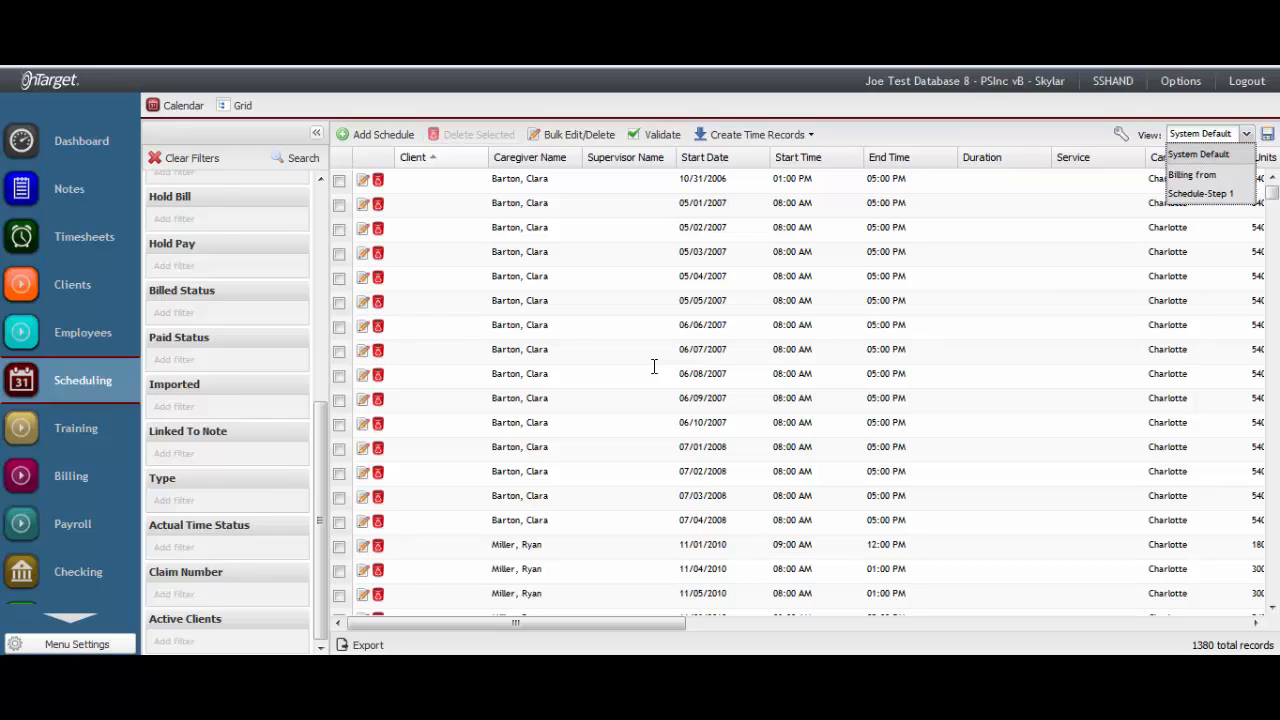
pyautogui.press('Down')
pyautogui.press('Return')
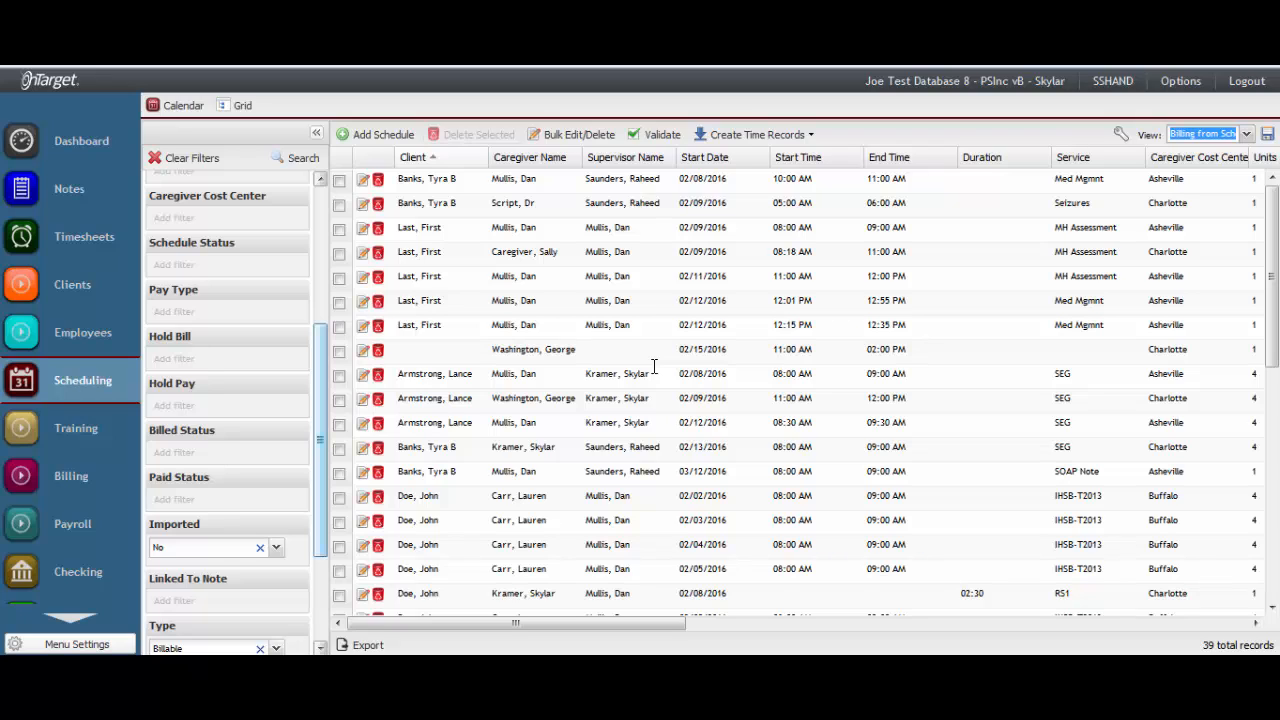
# Review the saved view's filter settings and its entry among the editable views.
pyautogui.moveTo(320, 440); pyautogui.dragTo(320, 518)
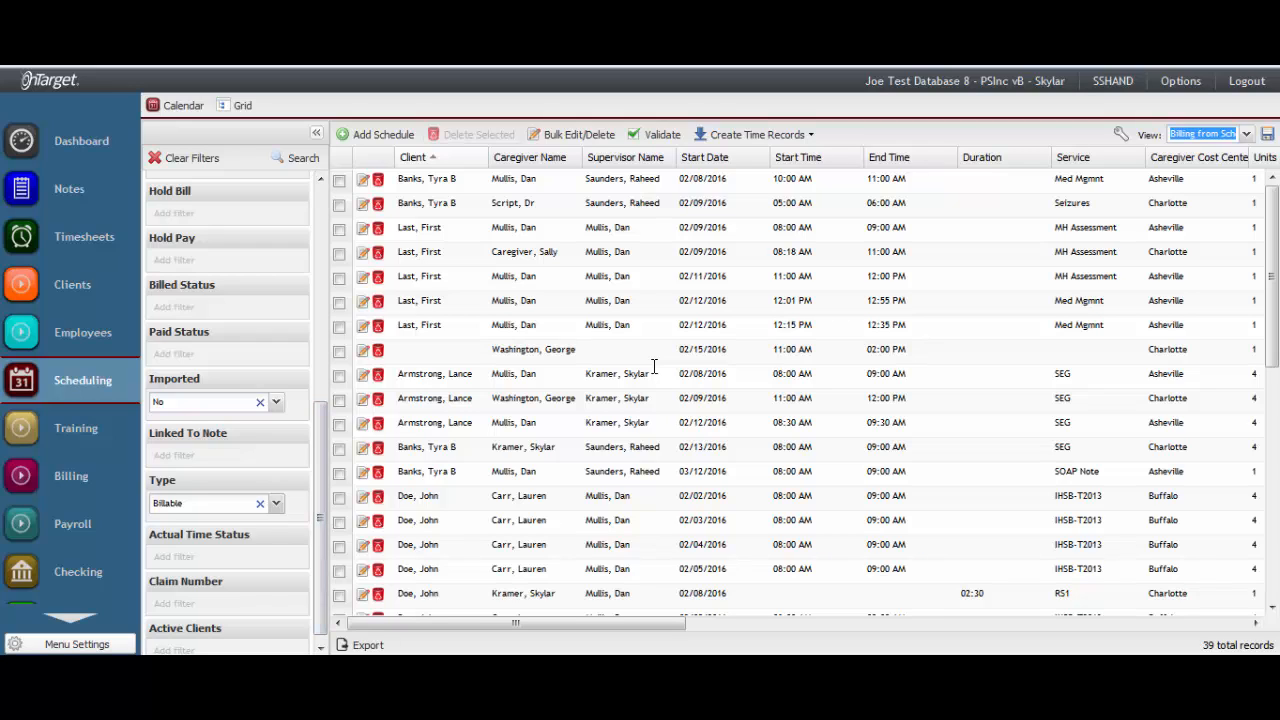
pyautogui.moveTo(320, 519); pyautogui.dragTo(320, 319)
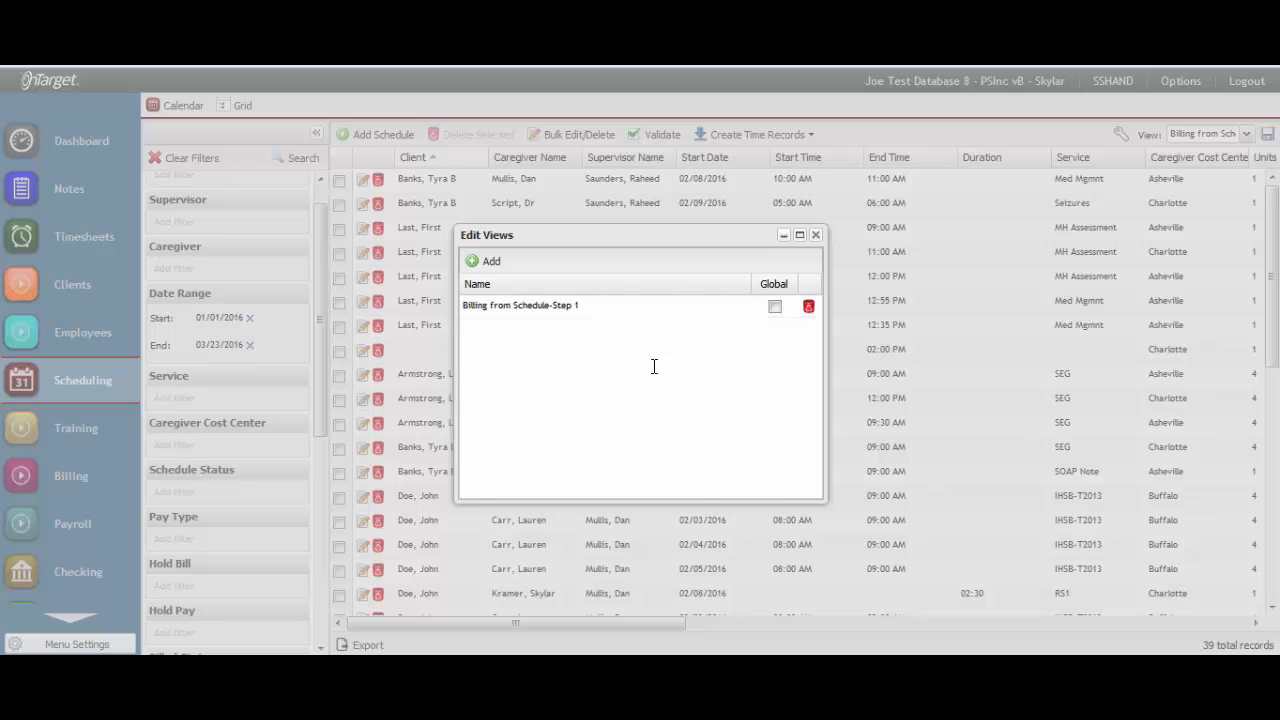
pyautogui.click(816, 235)
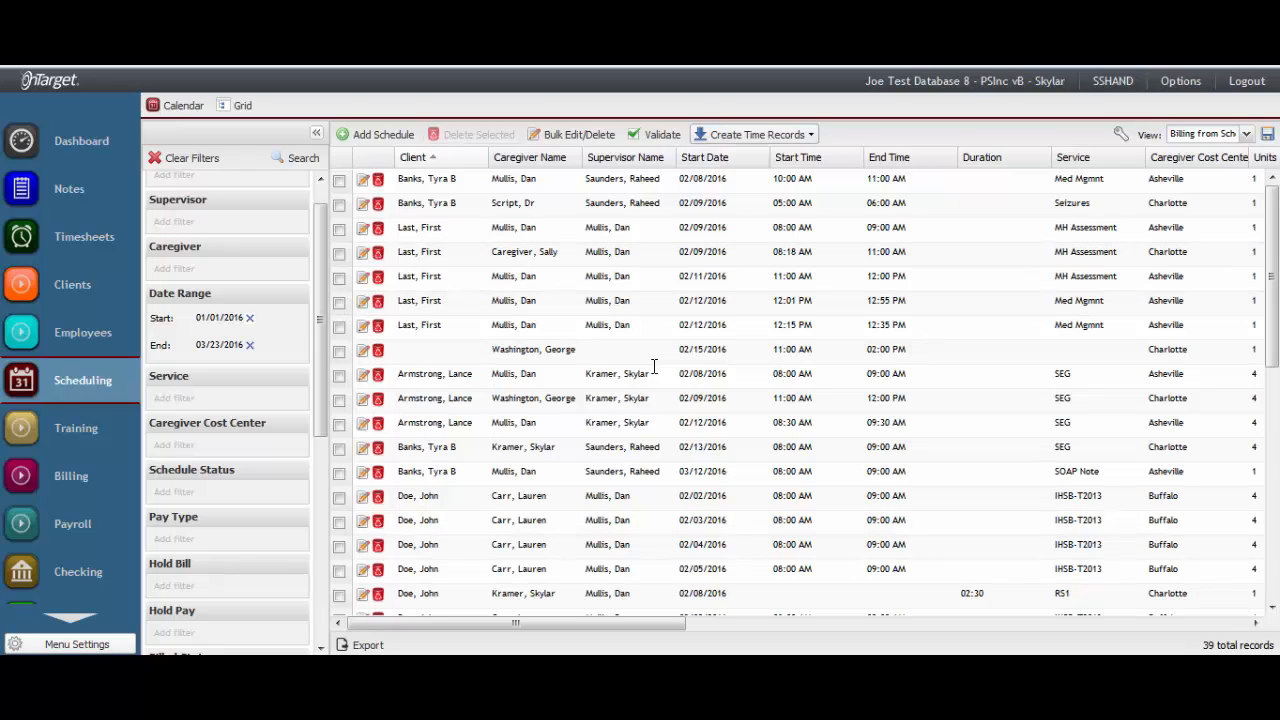
# Select the first six schedules in the grid and create time records from the selected ones.
pyautogui.click(810, 135)
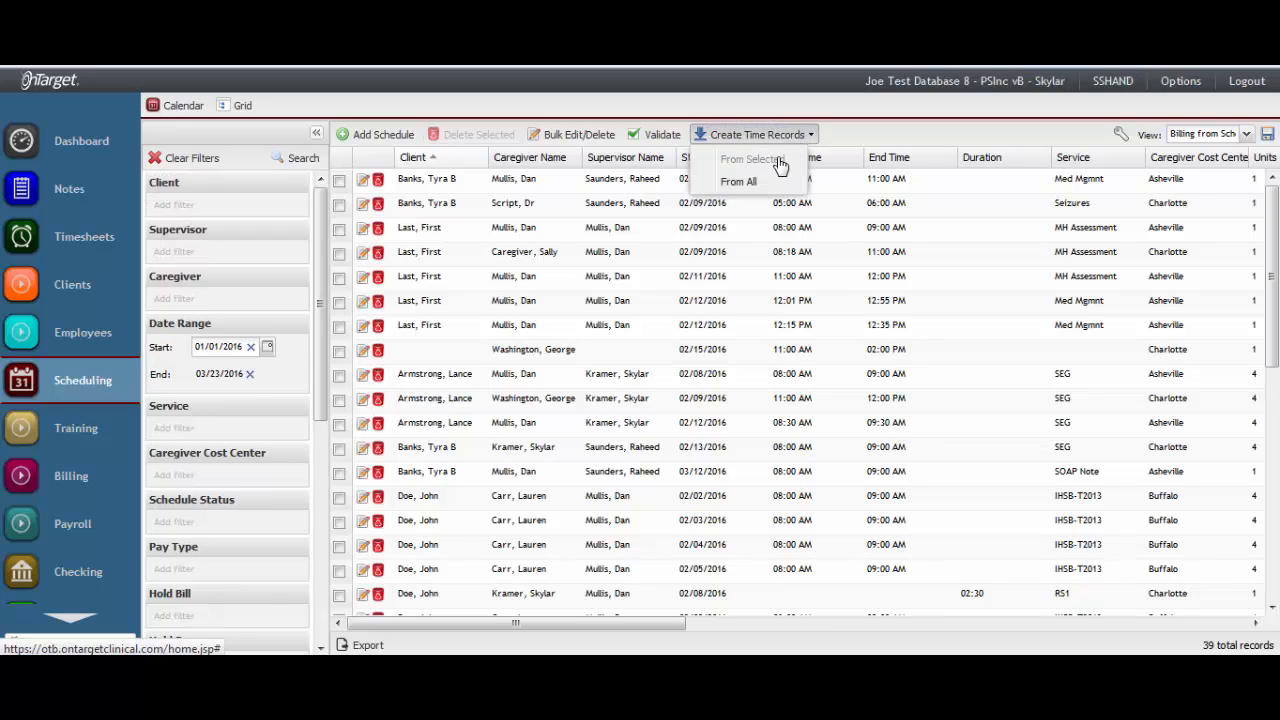
pyautogui.click(339, 181)
pyautogui.click(339, 205)
pyautogui.click(339, 229)
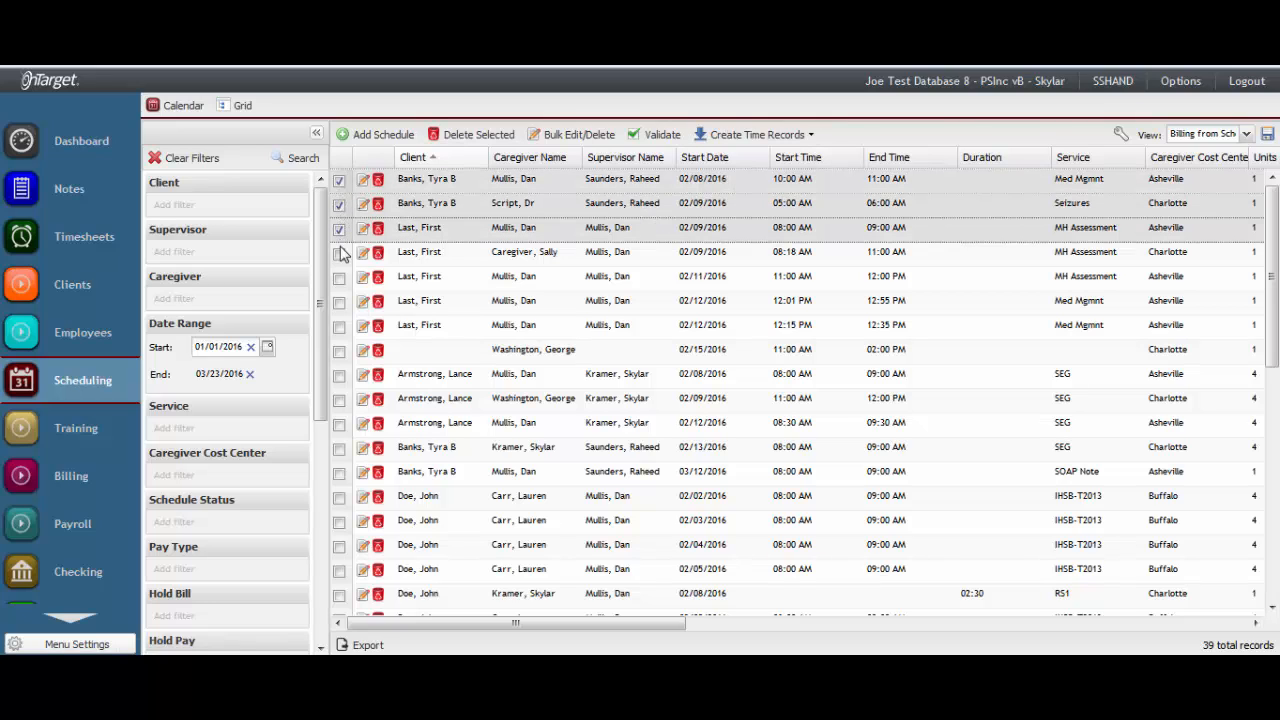
pyautogui.click(339, 254)
pyautogui.click(339, 278)
pyautogui.click(339, 303)
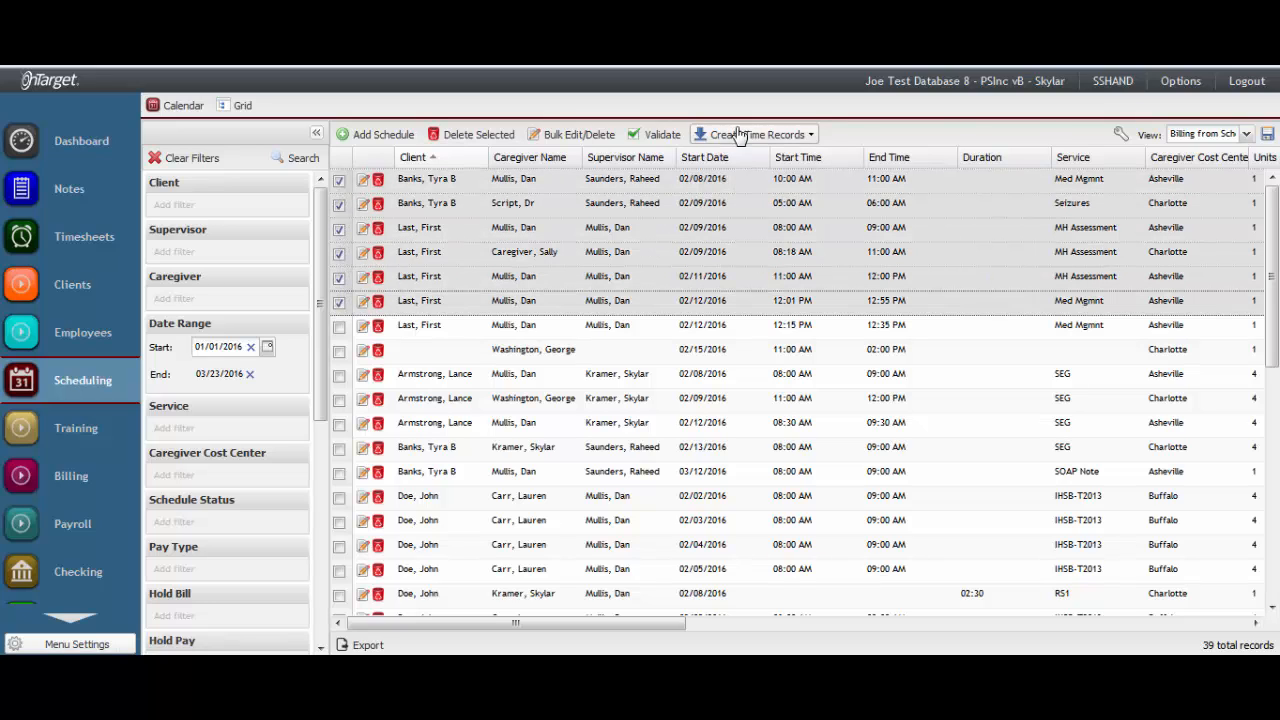
pyautogui.click(800, 140)
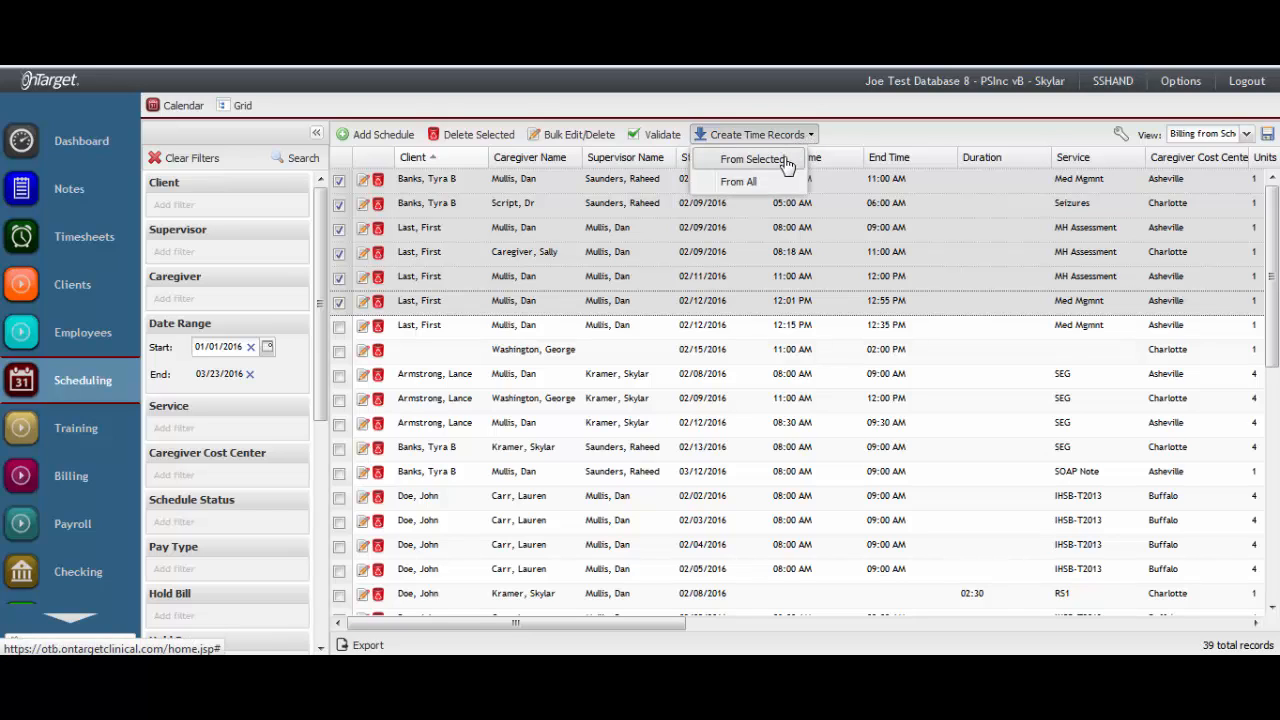
pyautogui.click(786, 162)
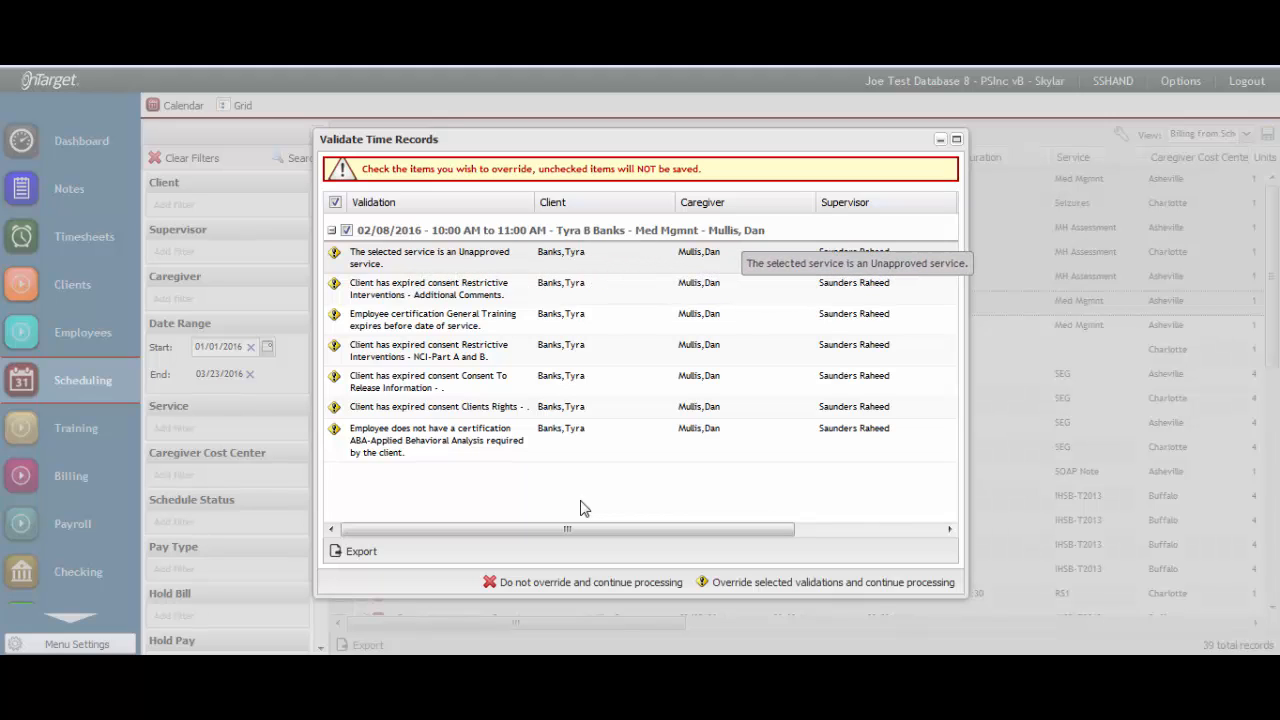
# Mark all validation items of the 02/08/2016 Med Mgmnt record for override and continue processing.
pyautogui.press('space')
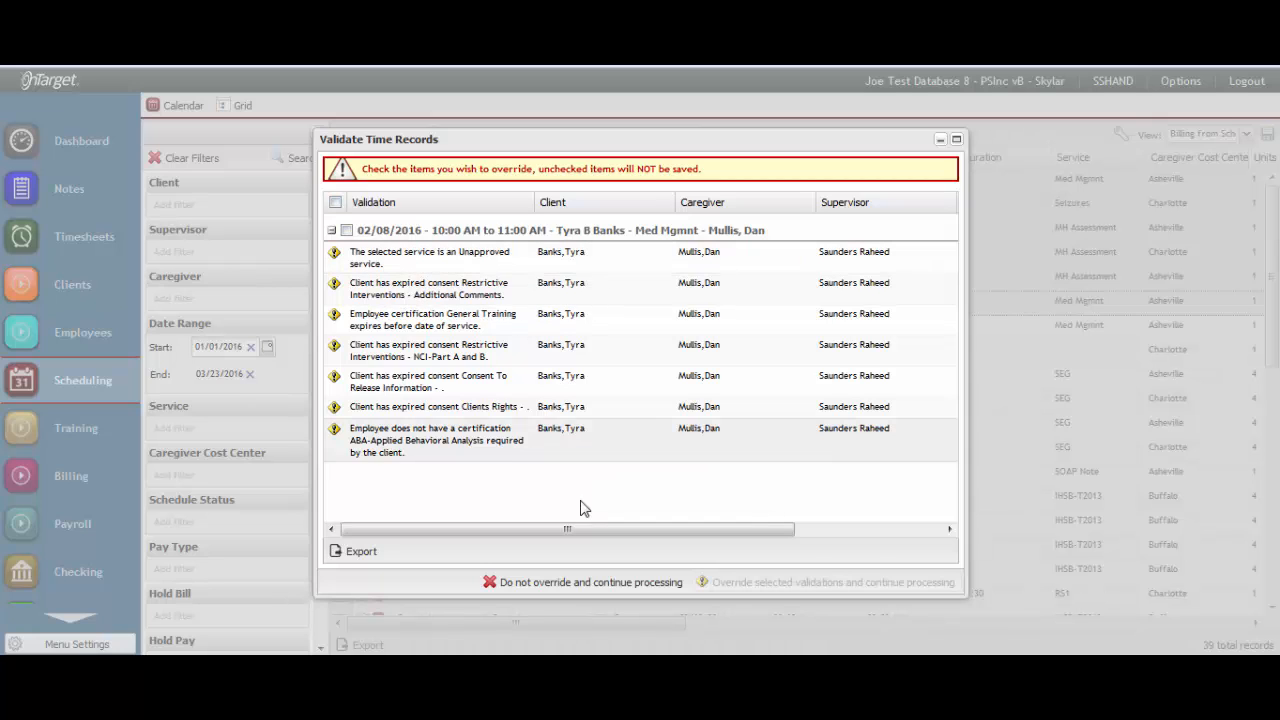
pyautogui.press('space')
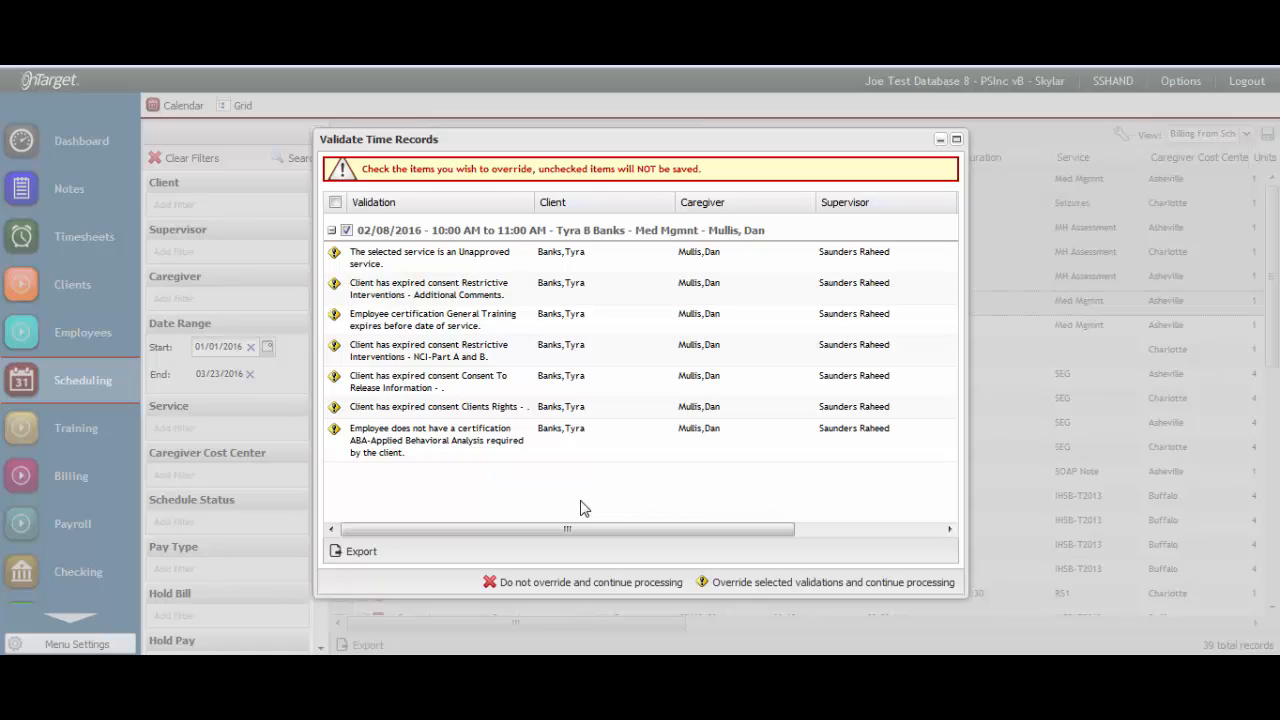
pyautogui.click(335, 202)
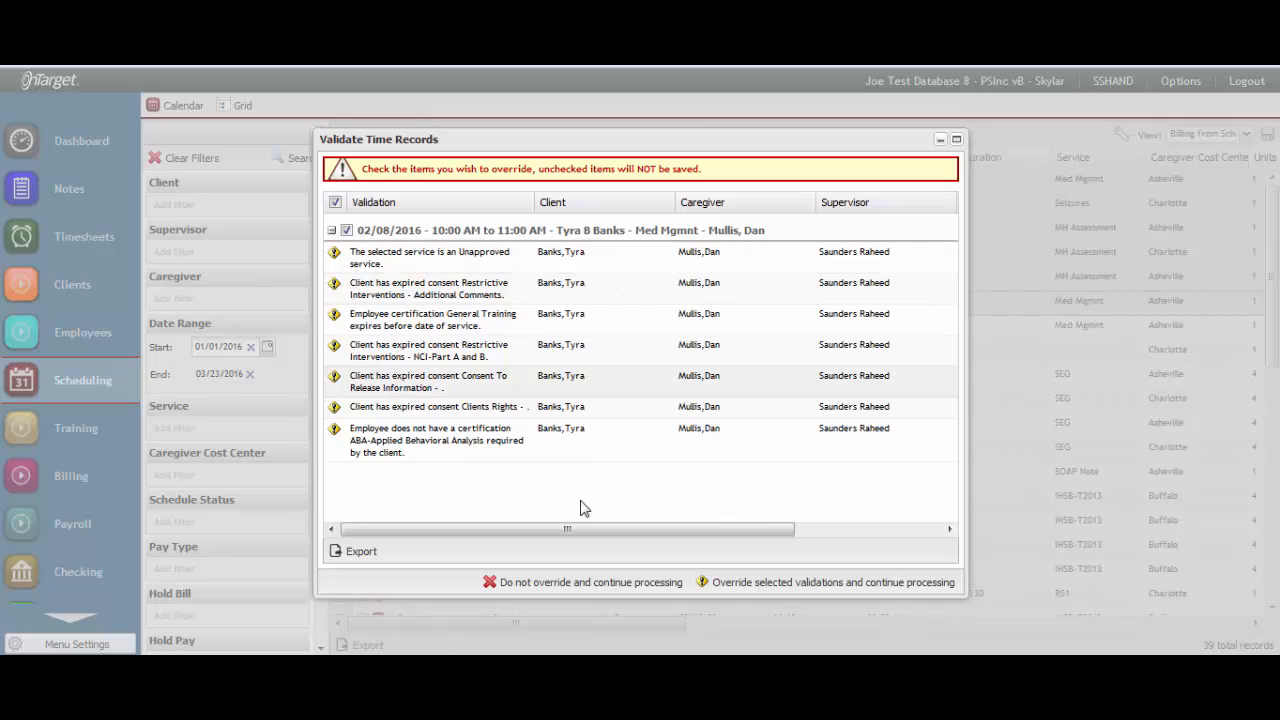
pyautogui.press('Tab')
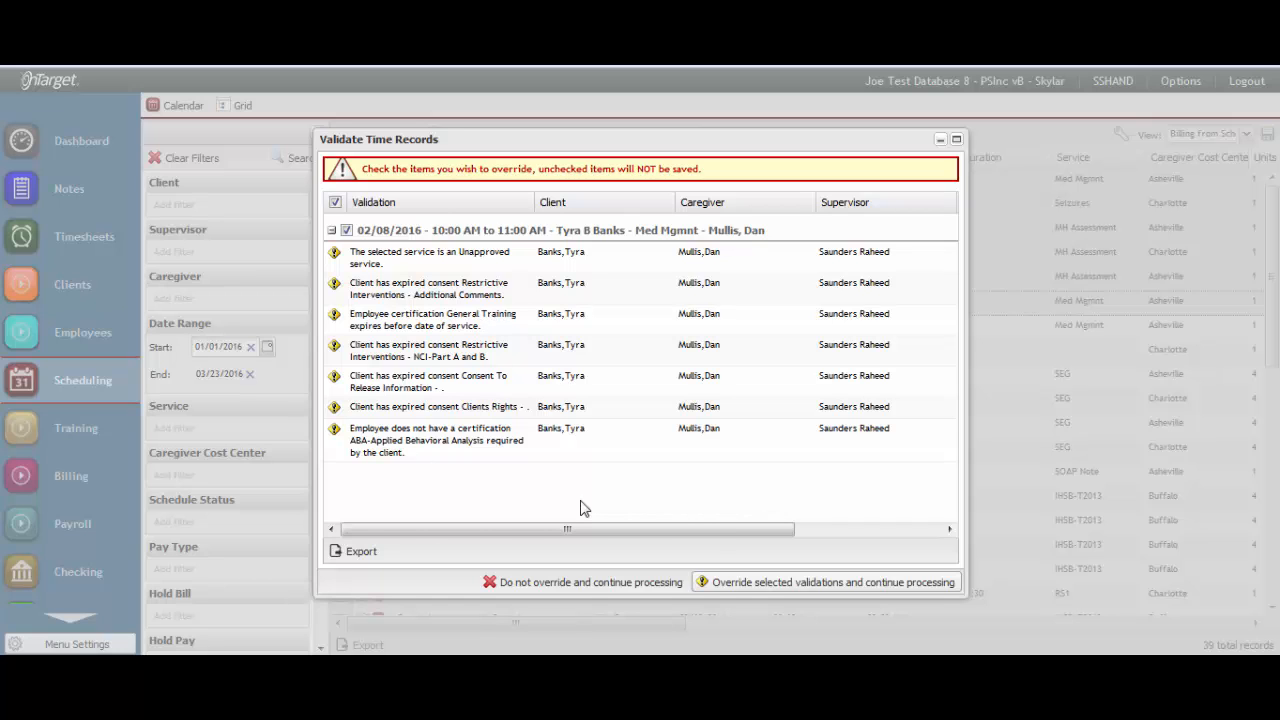
pyautogui.press('Return')
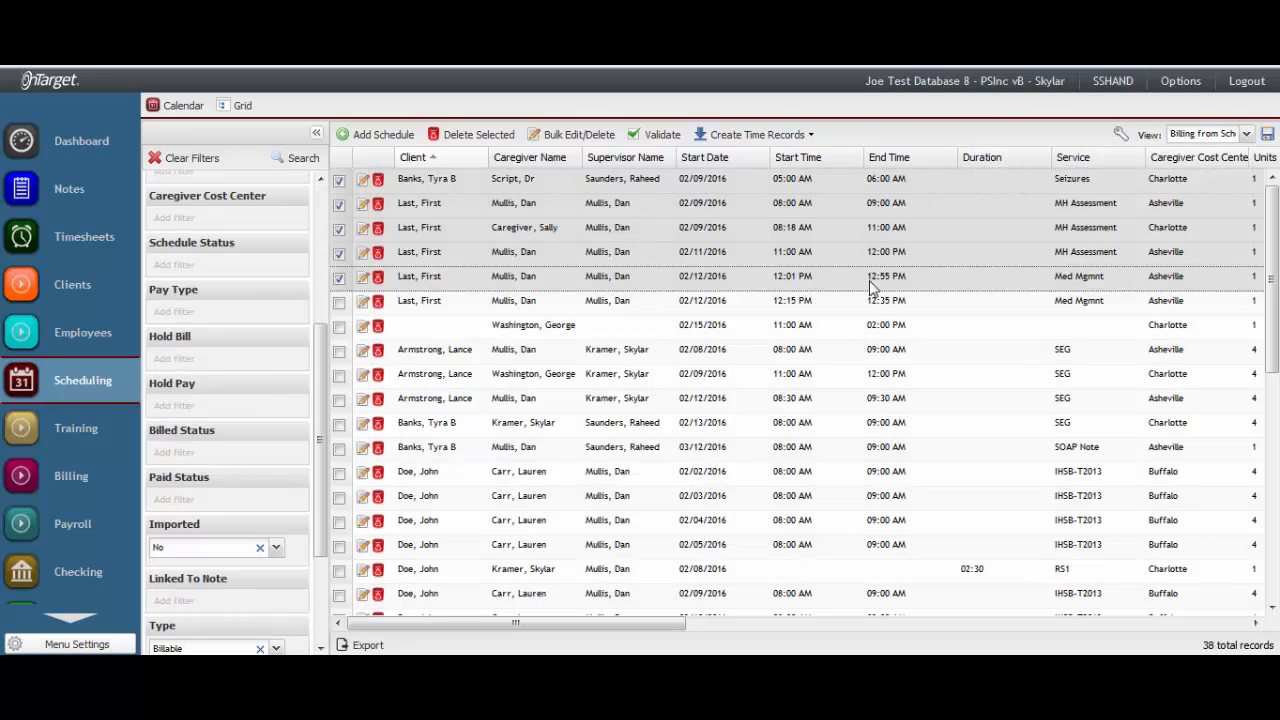
# Expand the Billing module to locate its Time Records section.
pyautogui.click(805, 137)
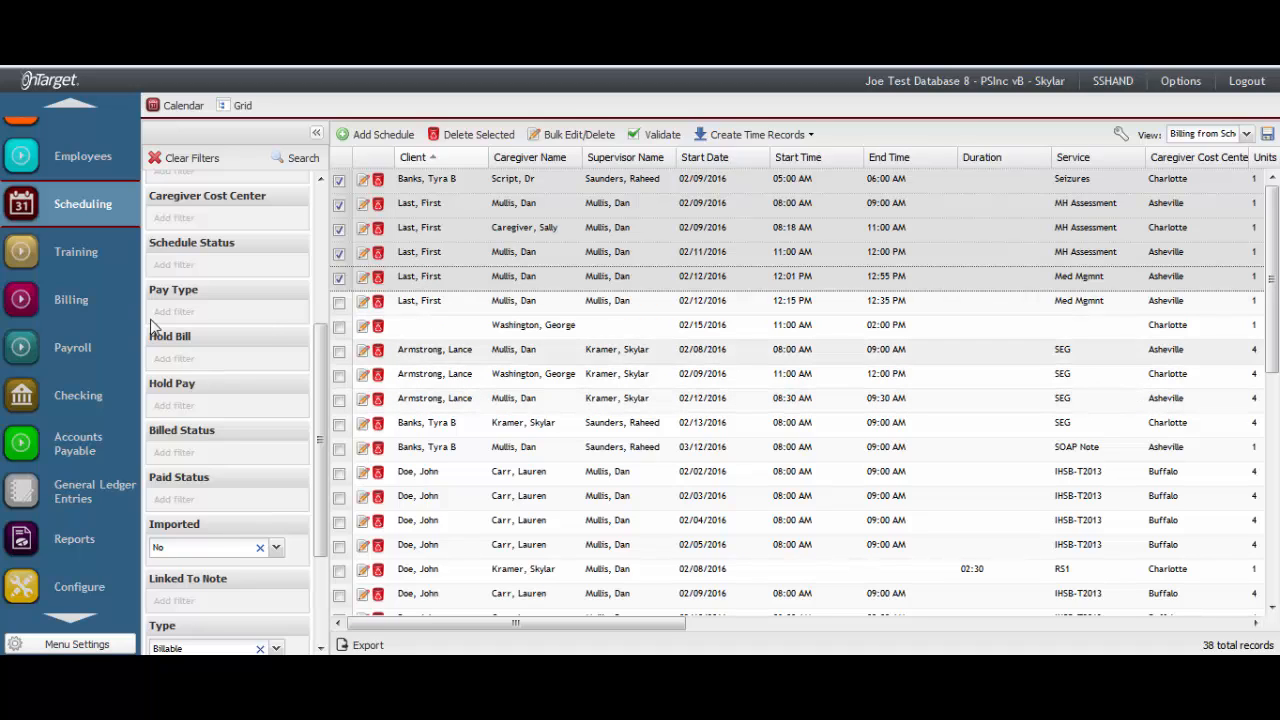
pyautogui.click(17, 305)
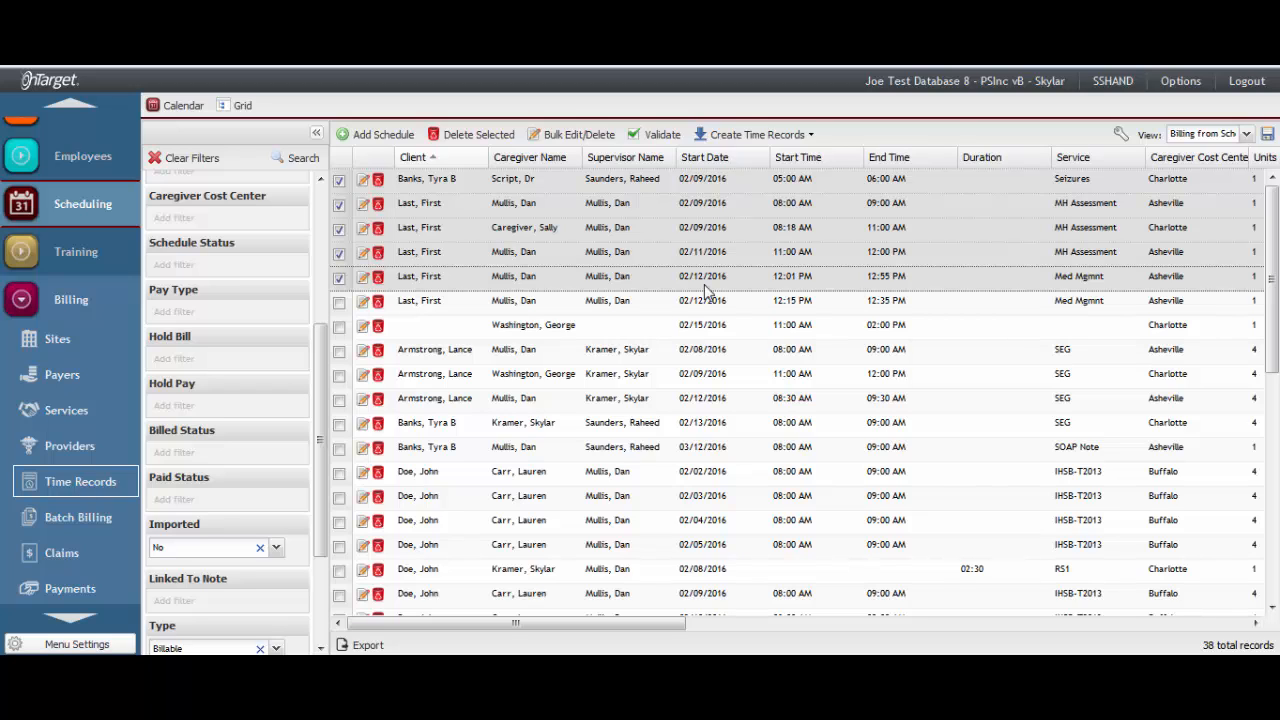
# Open the Contact Support request form.
pyautogui.click(1180, 84)
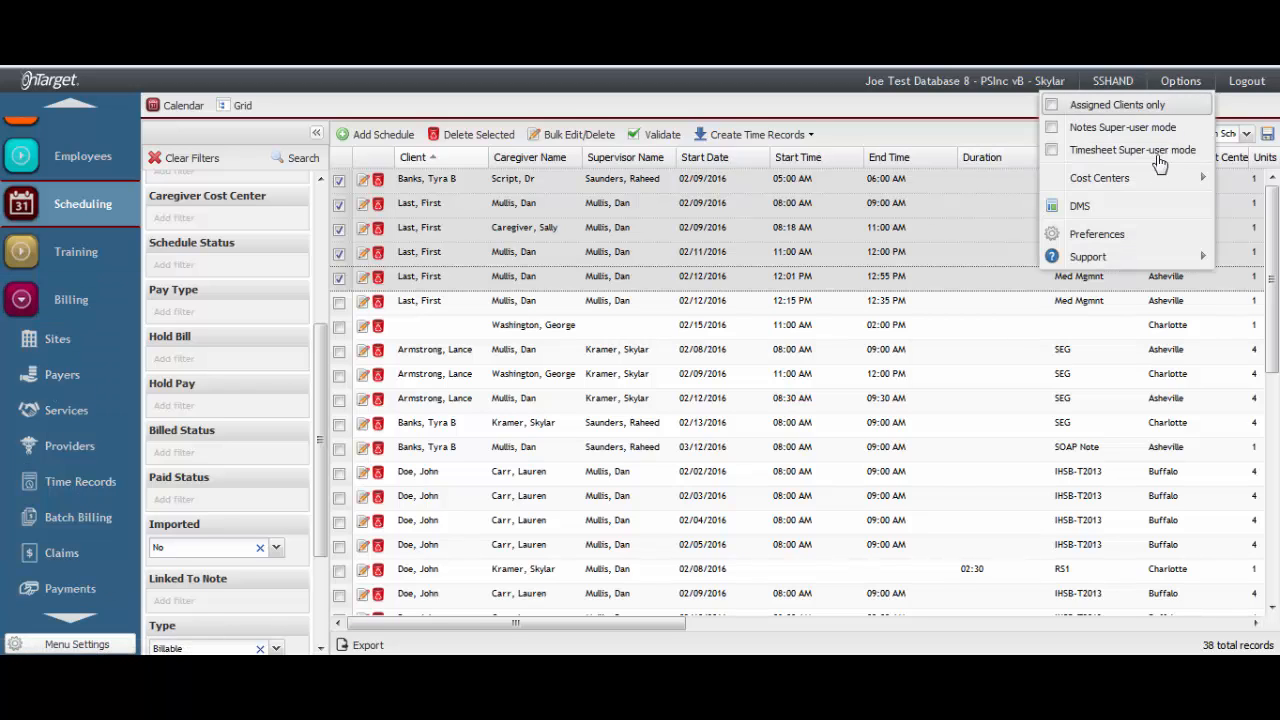
pyautogui.moveTo(1138, 258)
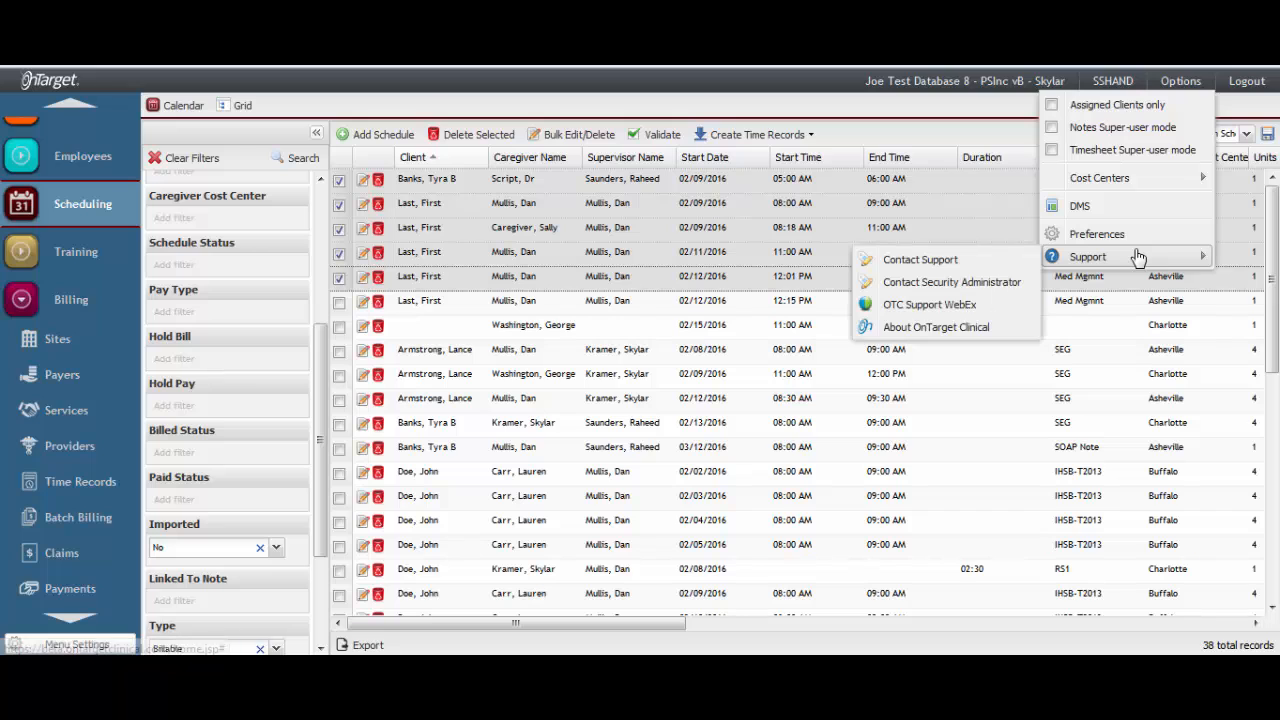
pyautogui.click(968, 262)
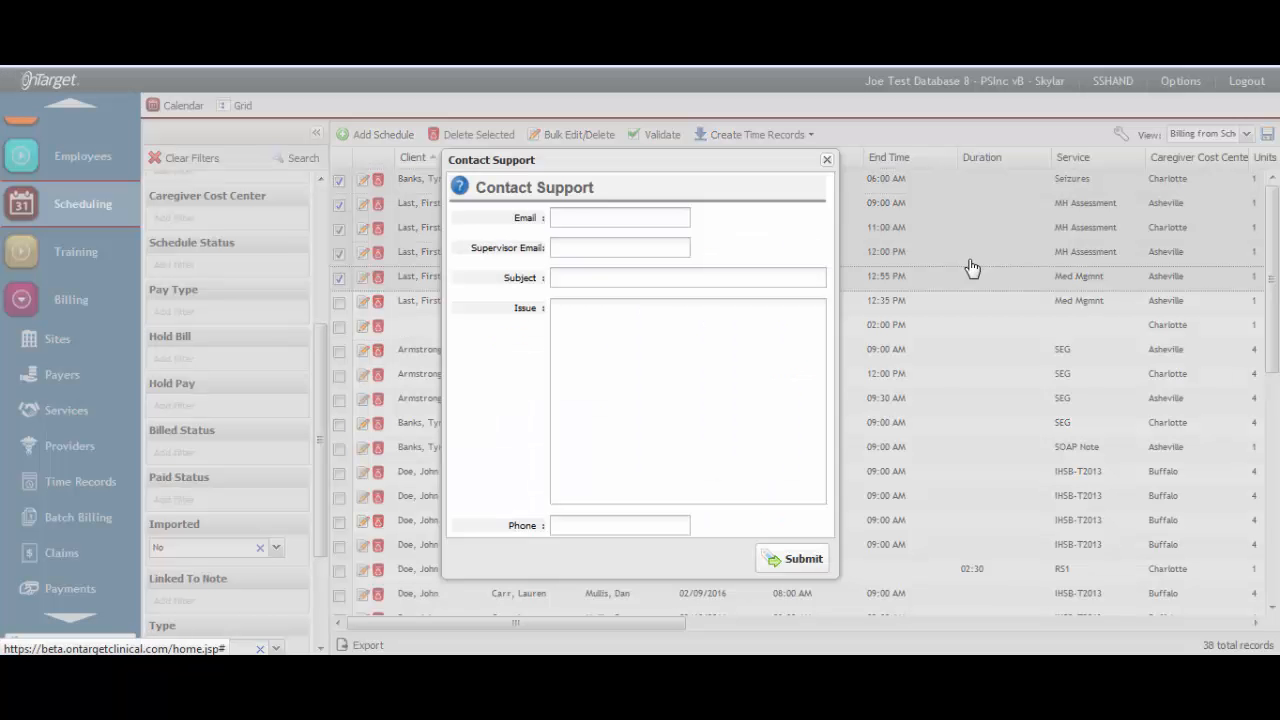